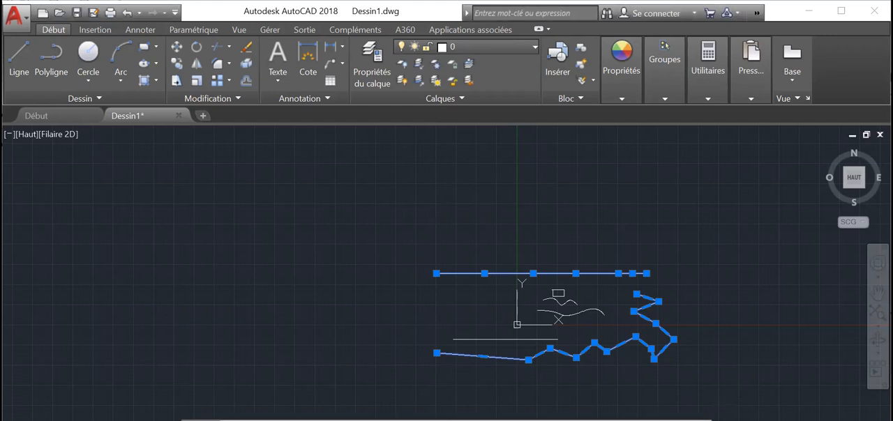
pyautogui.scroll(4, 736, 333)
pyautogui.scroll(-6, 733, 334)
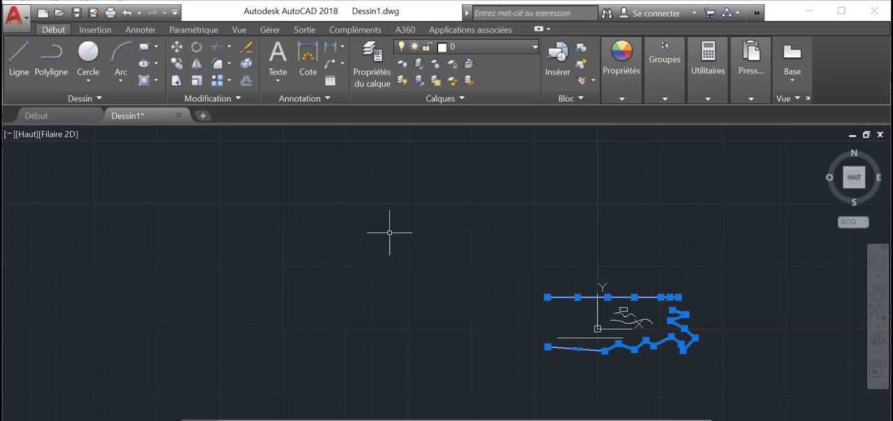
pyautogui.scroll(2, 392, 235)
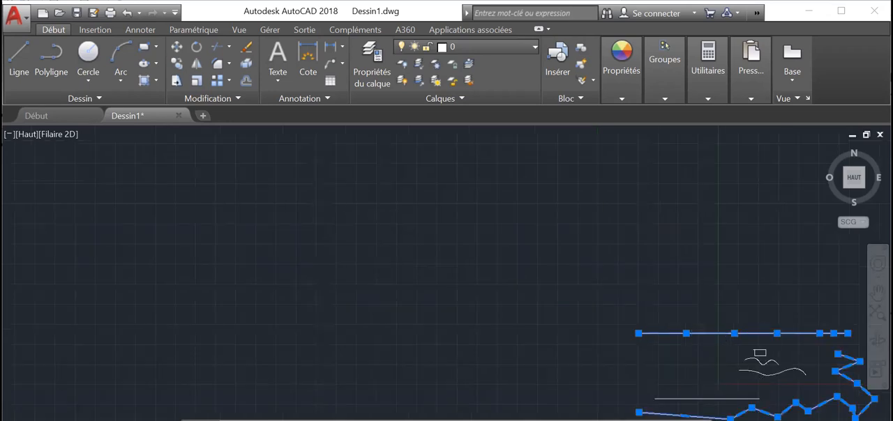
pyautogui.scroll(-2, 426, 241)
pyautogui.moveTo(452, 246); pyautogui.dragTo(309, 193, button='middle')
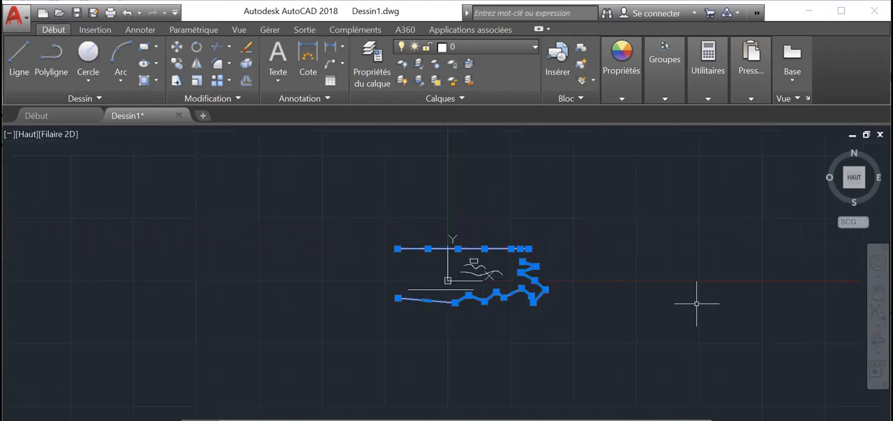
pyautogui.scroll(1, 694, 302)
pyautogui.moveTo(572, 235); pyautogui.dragTo(682, 260, button='middle')
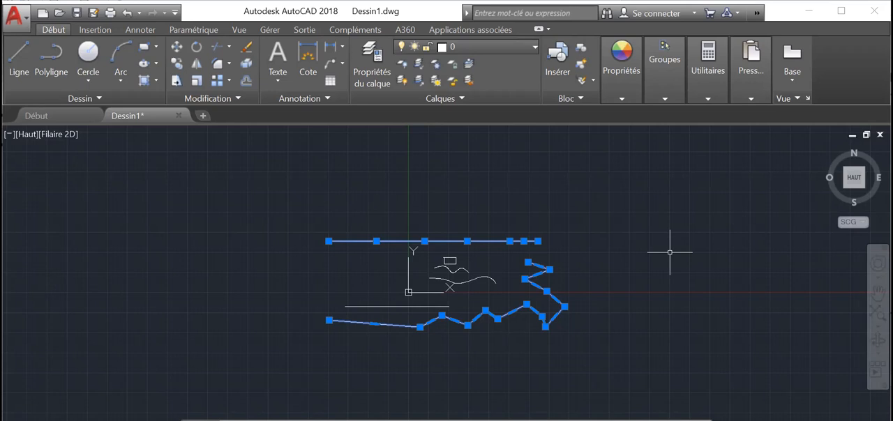
# Draw a circle with a radius of about 1838 in the empty area up and left of the existing lines
pyautogui.click(88, 54)
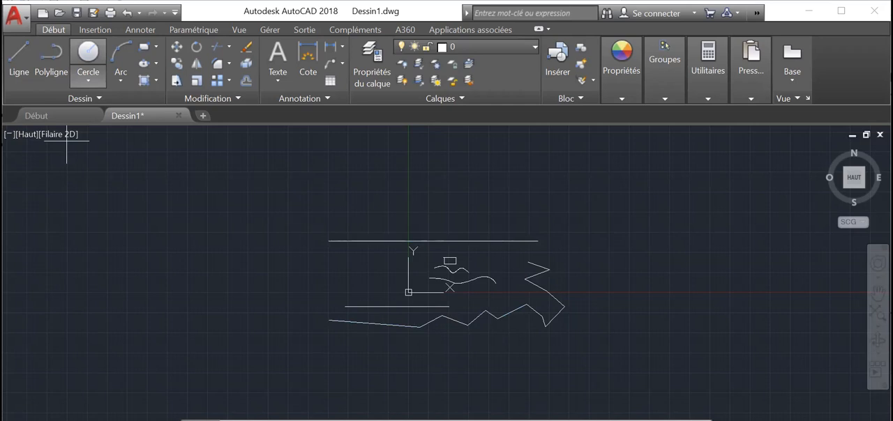
pyautogui.click(176, 177)
pyautogui.click(204, 187)
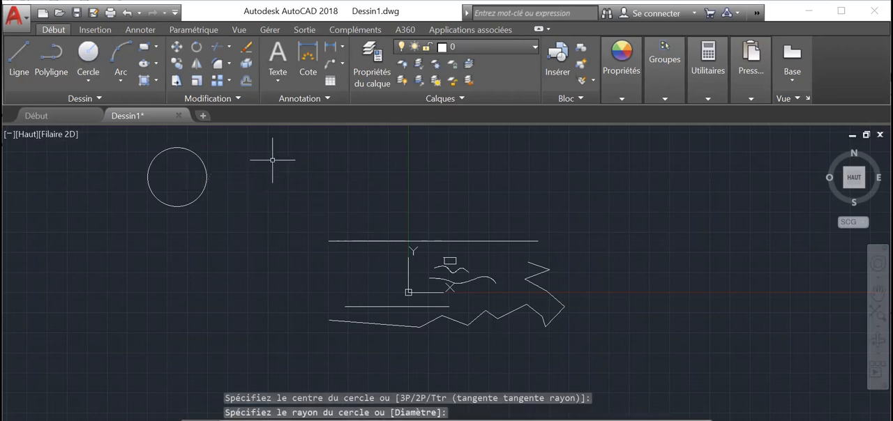
pyautogui.moveTo(268, 166)
pyautogui.mouseDown()
pyautogui.moveTo(346, 168)
pyautogui.moveTo(319, 188)
pyautogui.mouseUp()
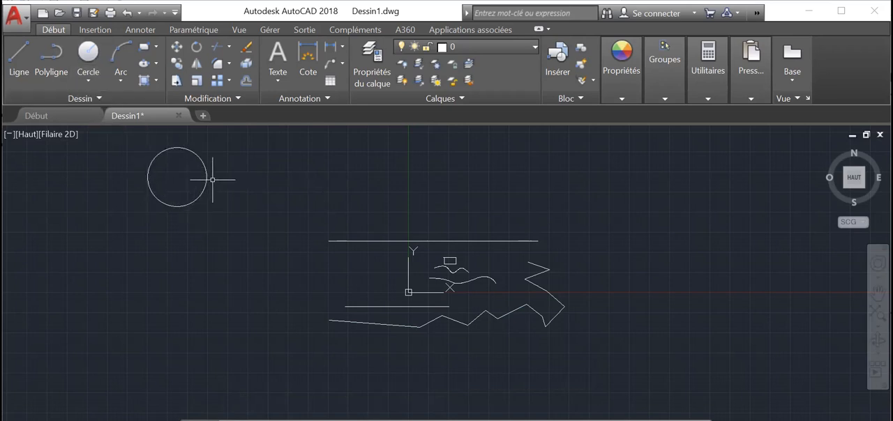
# Draw a second, slightly smaller circle just to the right of the first one using centre and radius
pyautogui.click(278, 156)
pyautogui.moveTo(260, 210)
pyautogui.mouseDown()
pyautogui.moveTo(370, 175)
pyautogui.moveTo(363, 176)
pyautogui.mouseUp()
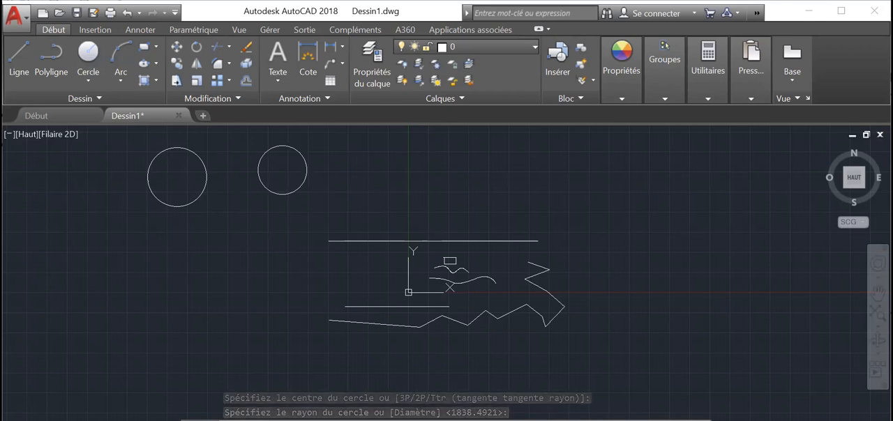
pyautogui.press('Escape')
pyautogui.press('Escape')
pyautogui.press('Escape')
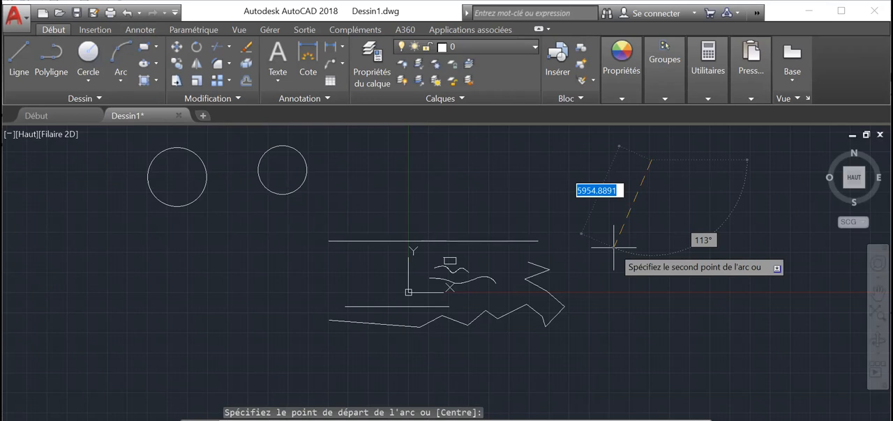
# Draw two three-point arcs opening to the right, one above the other, to the right of the zigzag polyline
pyautogui.click(641, 170)
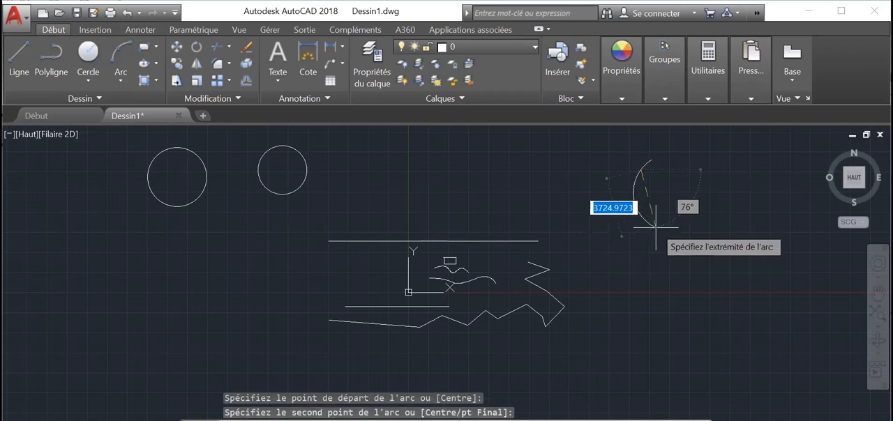
pyautogui.click(657, 240)
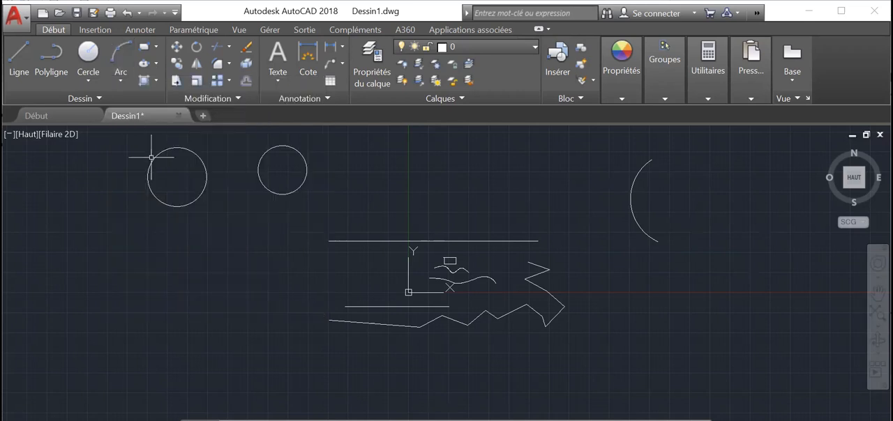
pyautogui.click(113, 55)
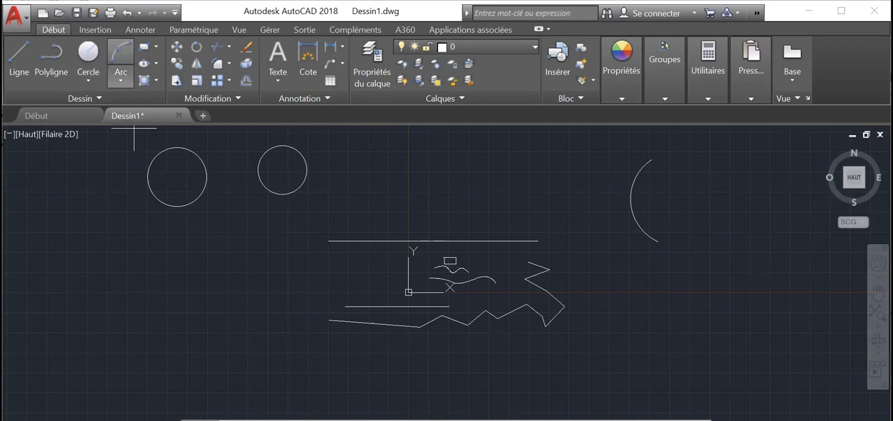
pyautogui.click(705, 274)
pyautogui.click(645, 313)
pyautogui.click(694, 355)
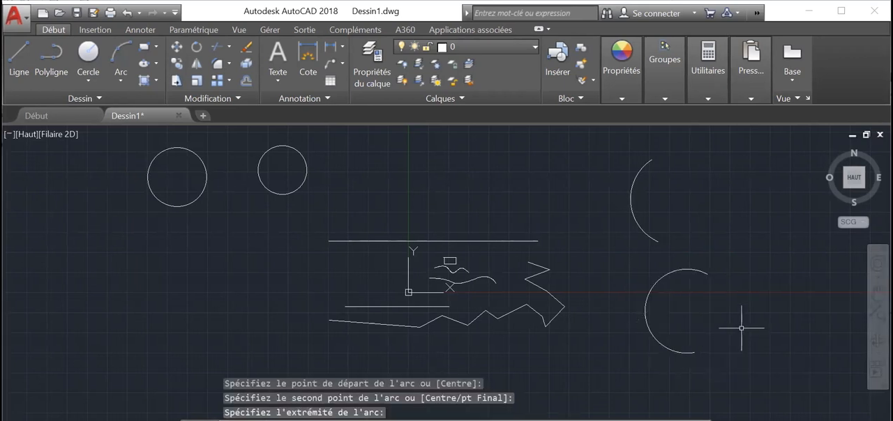
# Examine the available construction methods for arcs and circles
pyautogui.click(123, 74)
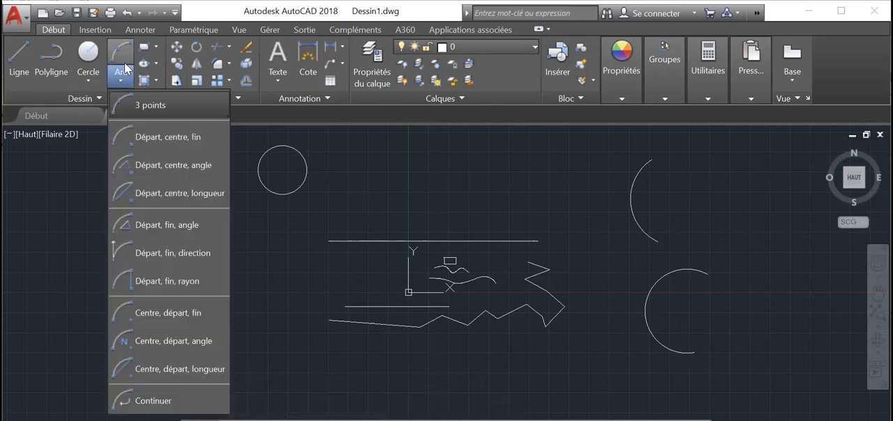
pyautogui.click(128, 52)
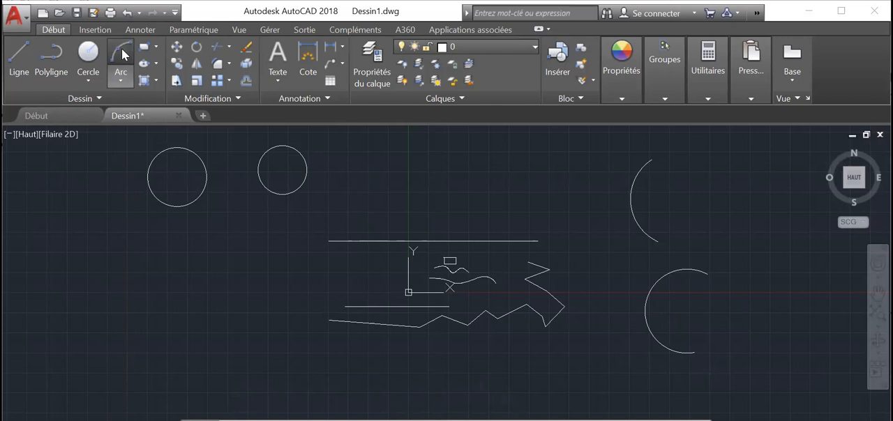
pyautogui.click(120, 56)
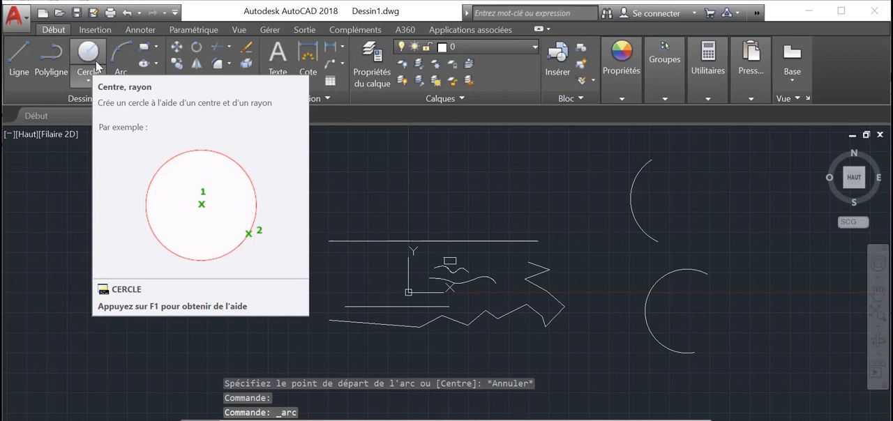
pyautogui.click(87, 81)
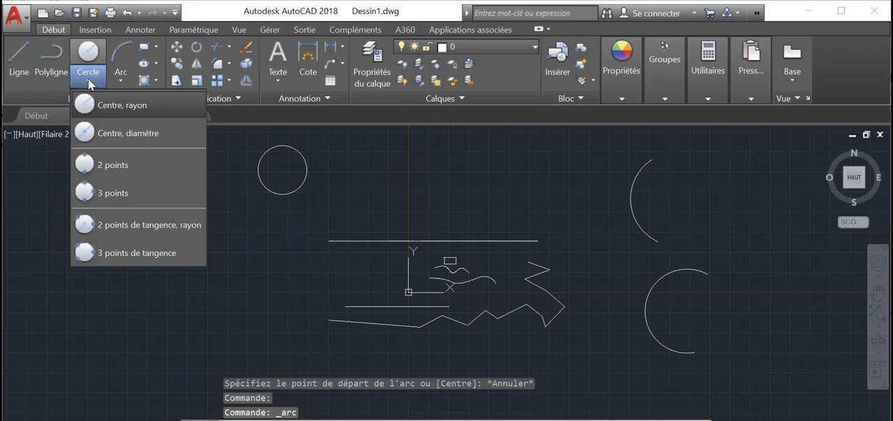
pyautogui.click(120, 74)
pyautogui.click(121, 79)
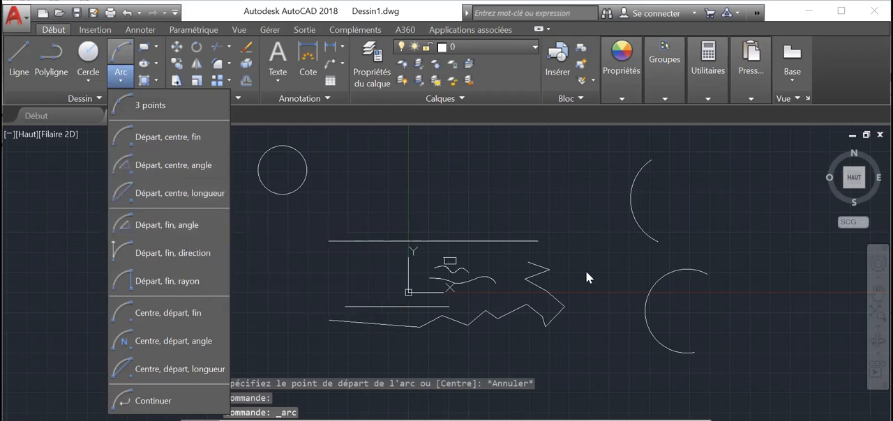
pyautogui.click(130, 49)
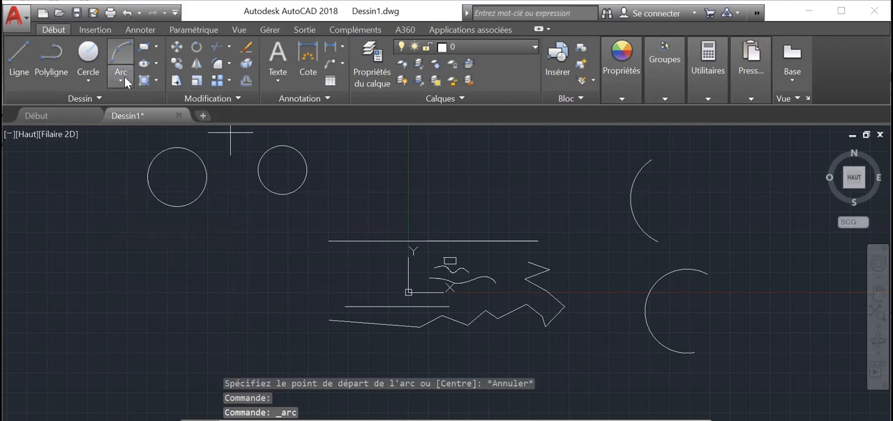
pyautogui.click(123, 80)
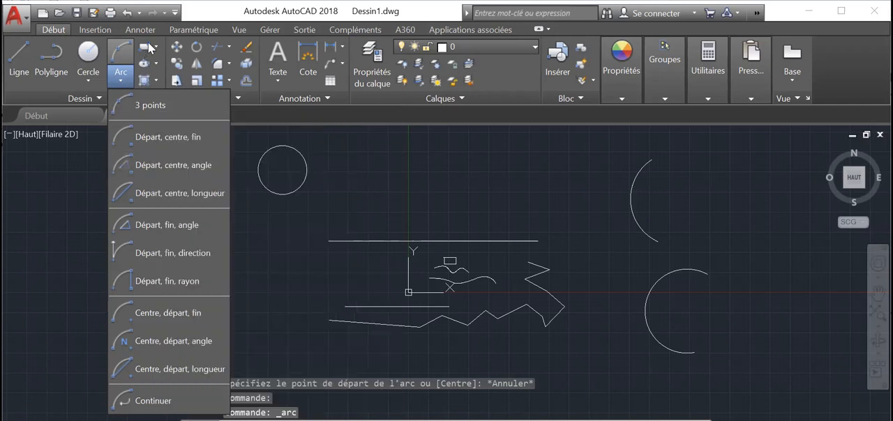
# Draw a wide rectangle by two opposite corners, below the first circle and left of the existing lines
pyautogui.click(150, 43)
pyautogui.click(150, 46)
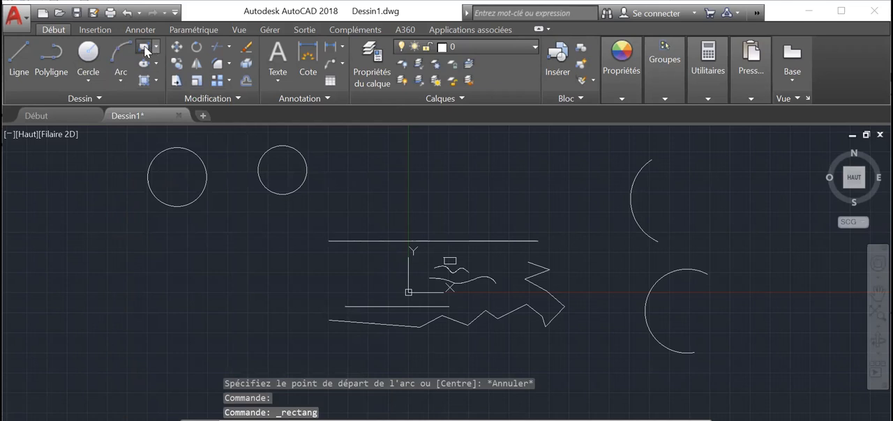
pyautogui.click(146, 49)
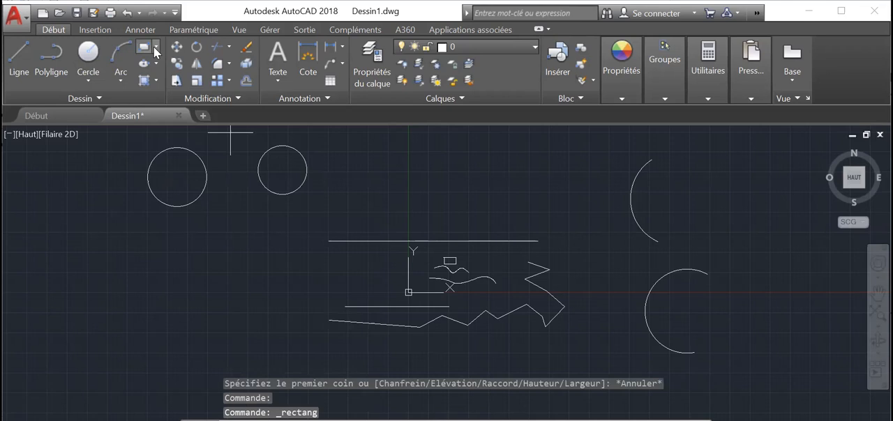
pyautogui.click(156, 47)
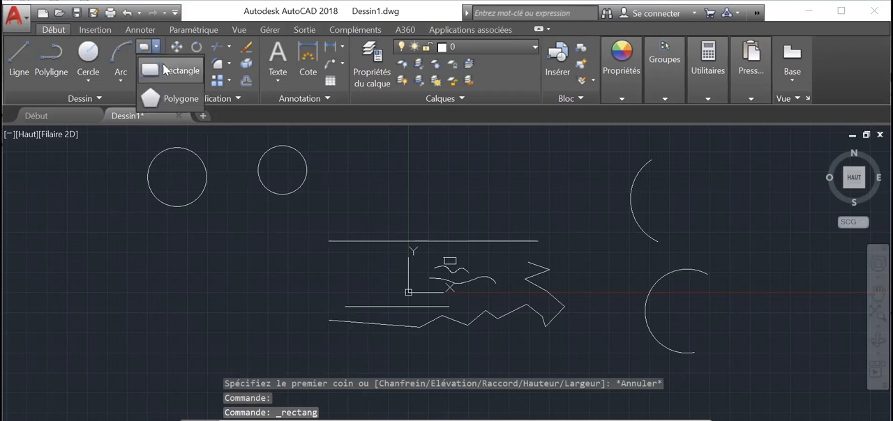
pyautogui.click(167, 71)
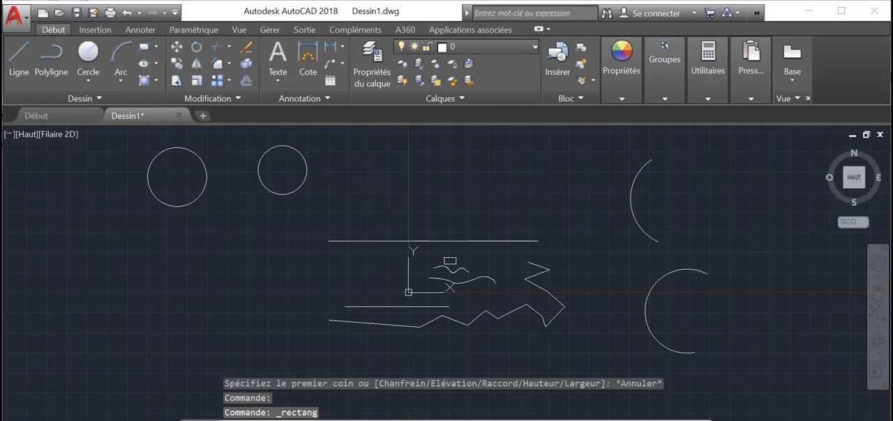
pyautogui.click(156, 48)
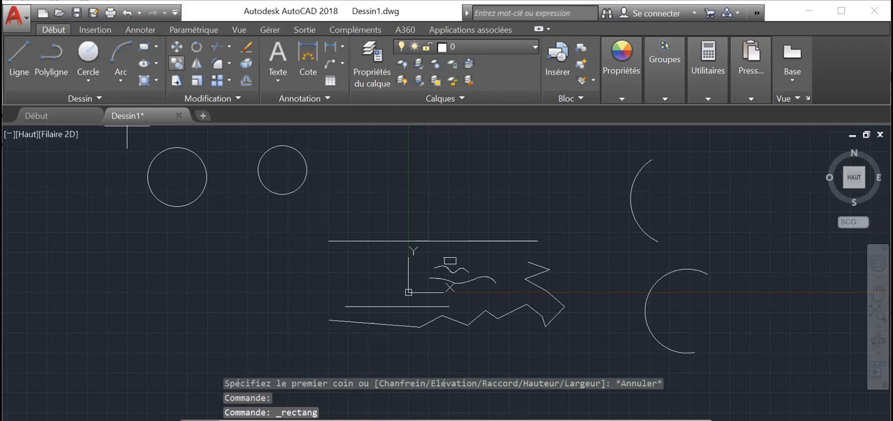
pyautogui.click(66, 252)
pyautogui.click(227, 331)
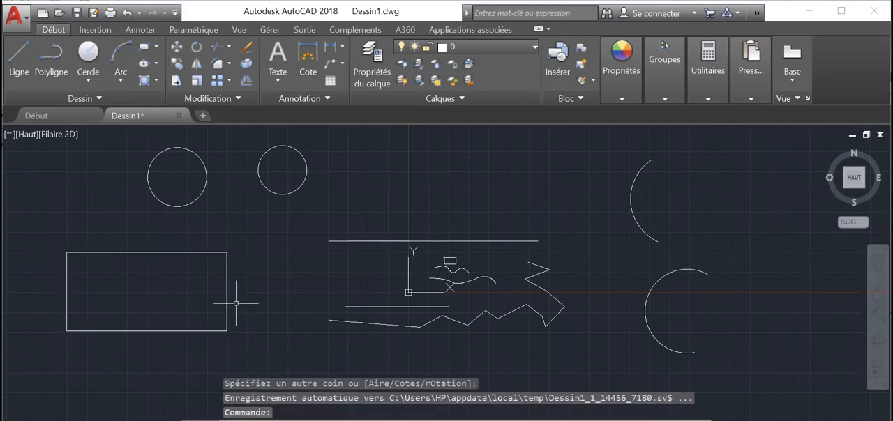
# Draw a 4-sided polygon inscribed in a circle, standing on one corner, above the long horizontal line
pyautogui.click(156, 46)
pyautogui.click(156, 74)
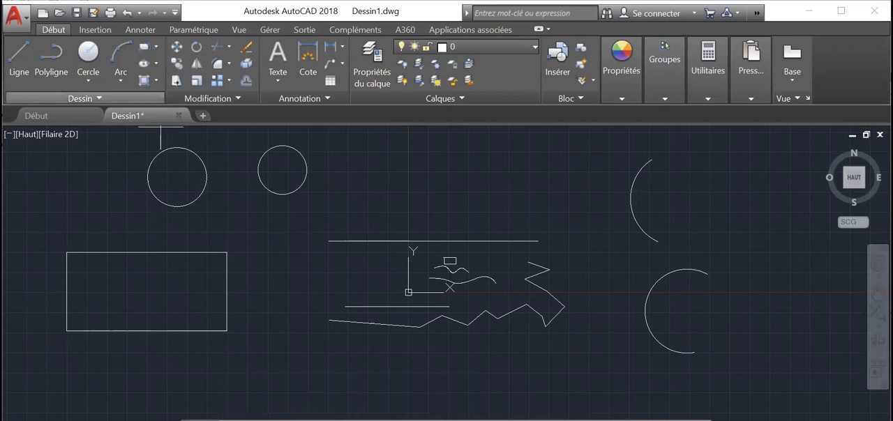
pyautogui.click(156, 47)
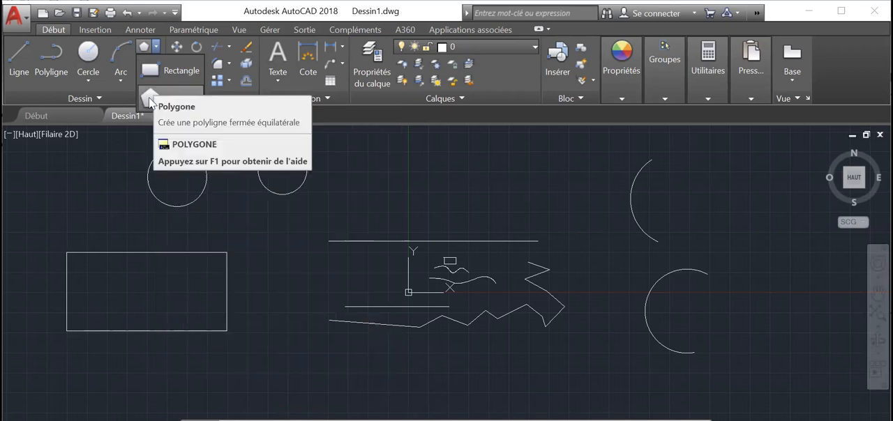
pyautogui.click(149, 99)
pyautogui.press('Escape')
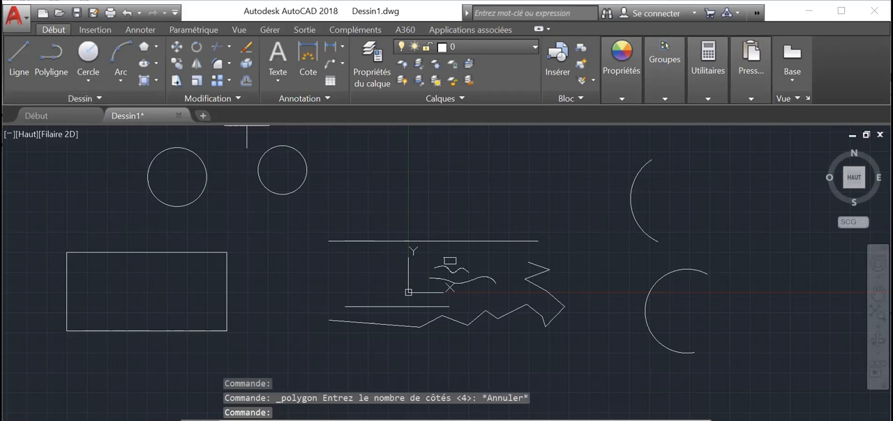
pyautogui.click(144, 47)
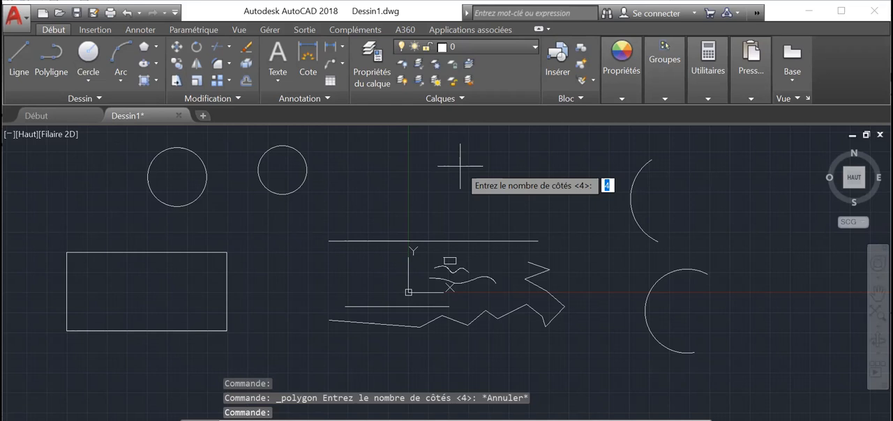
pyautogui.press('Return')
pyautogui.click(460, 161)
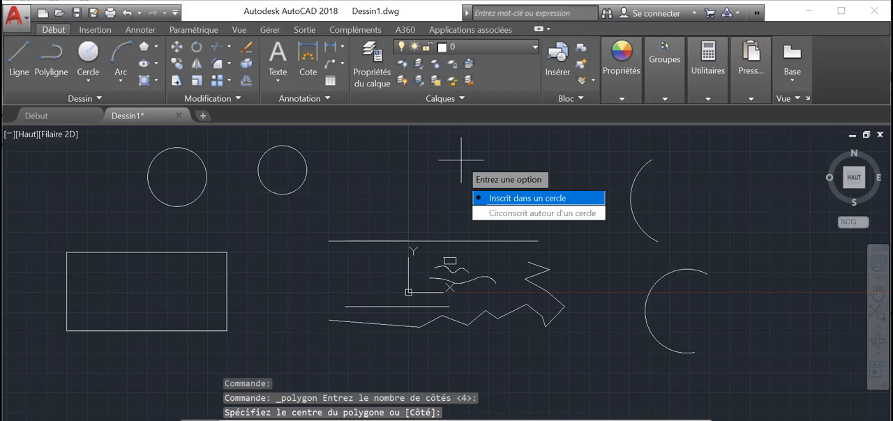
pyautogui.press('Return')
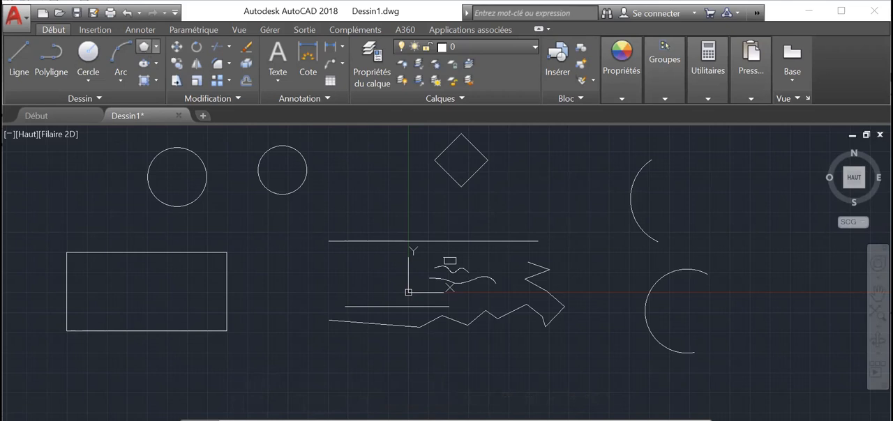
pyautogui.click(144, 46)
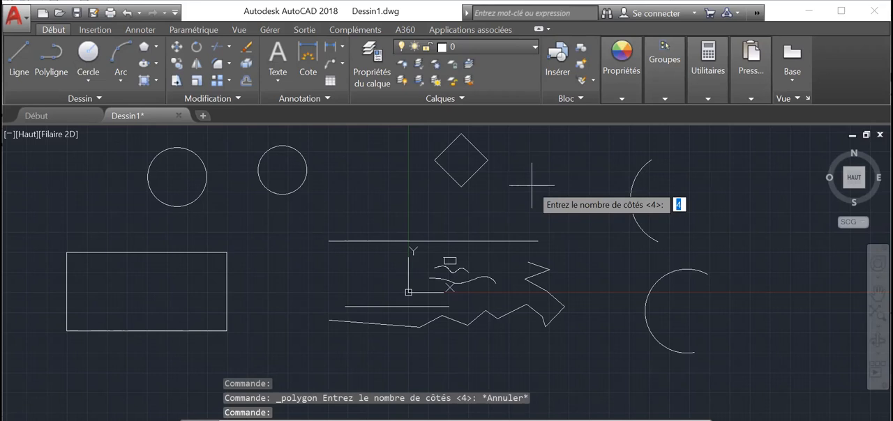
pyautogui.press('Return')
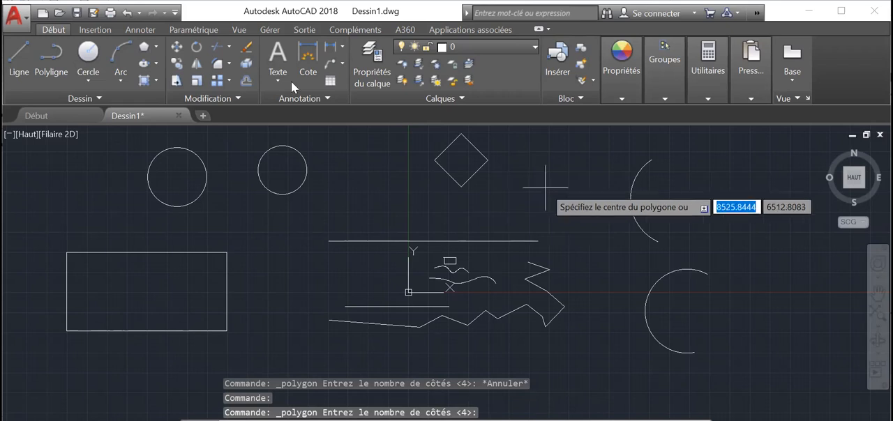
pyautogui.press('Escape')
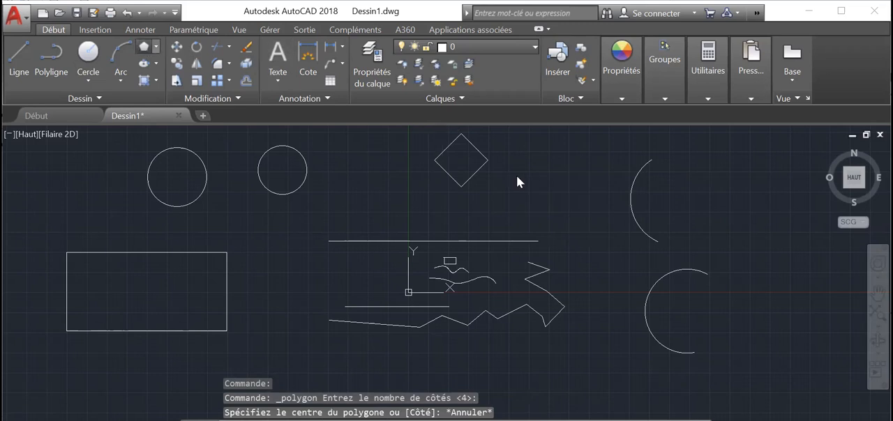
# Draw a 5-sided polygon inscribed in a circle, immediately to the right of the diamond-shaped polygon
pyautogui.press('Return')
pyautogui.write('5')
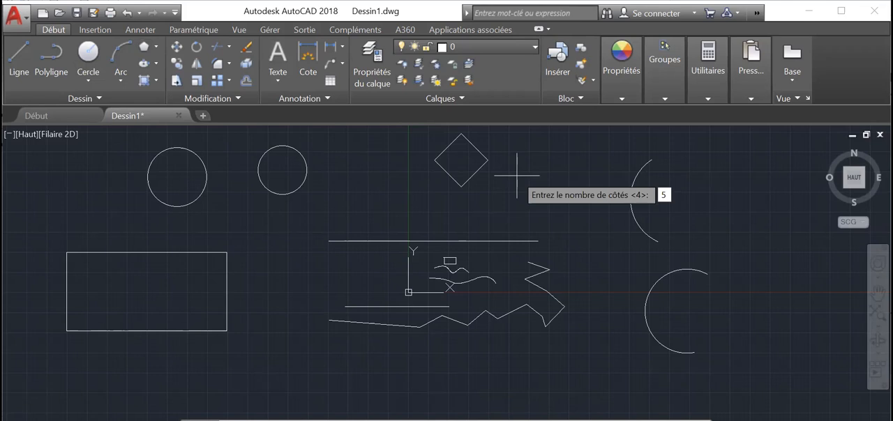
pyautogui.press('Return')
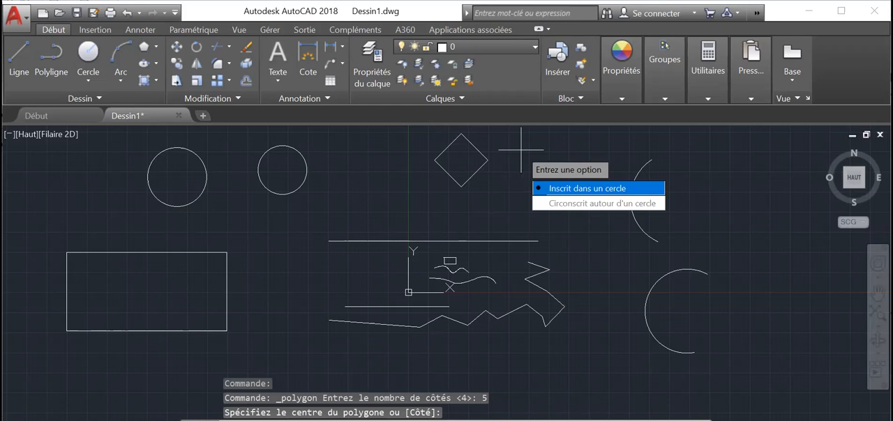
pyautogui.press('Return')
pyautogui.scroll(2, 554, 141)
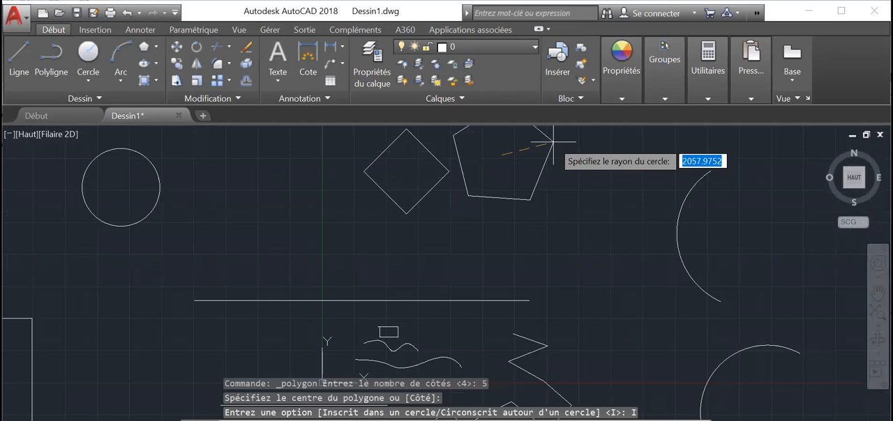
pyautogui.scroll(-5, 553, 143)
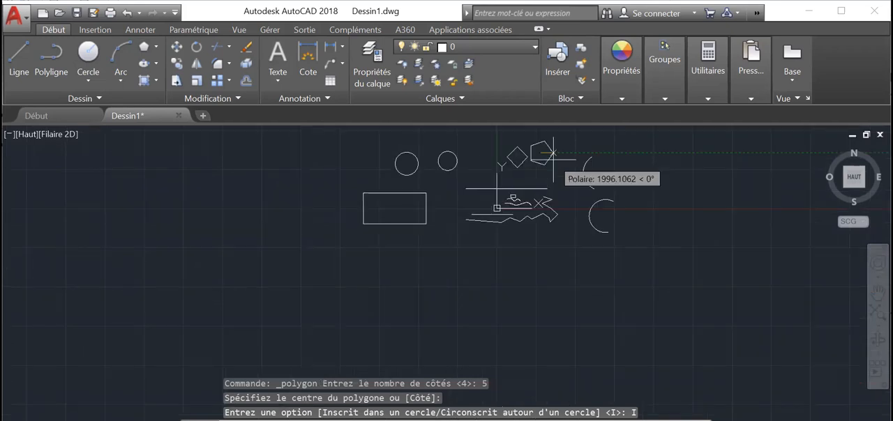
pyautogui.click(553, 152)
pyautogui.moveTo(434, 272)
pyautogui.mouseDown()
pyautogui.moveTo(490, 261)
pyautogui.moveTo(479, 265)
pyautogui.mouseUp()
pyautogui.press('Escape')
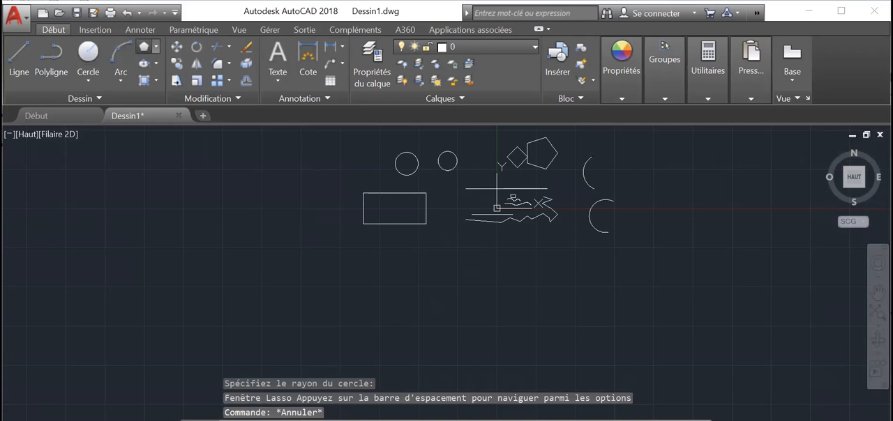
# Draw an upright pentagon inscribed in a circle, below and slightly right of the wide rectangle
pyautogui.click(145, 47)
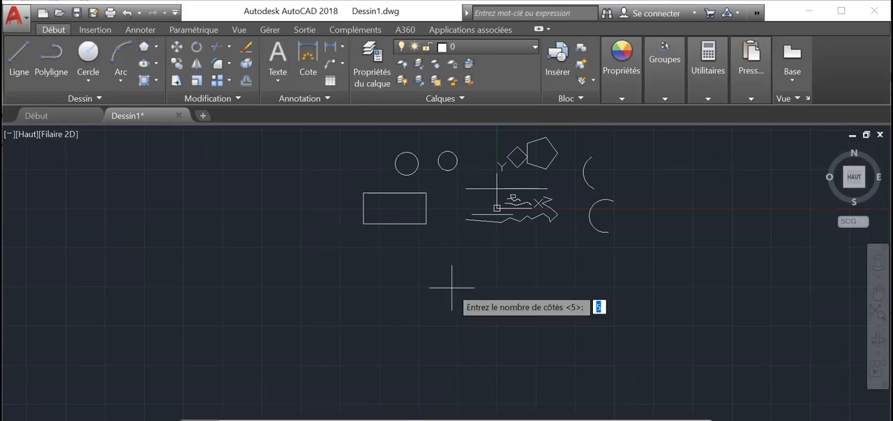
pyautogui.press('Return')
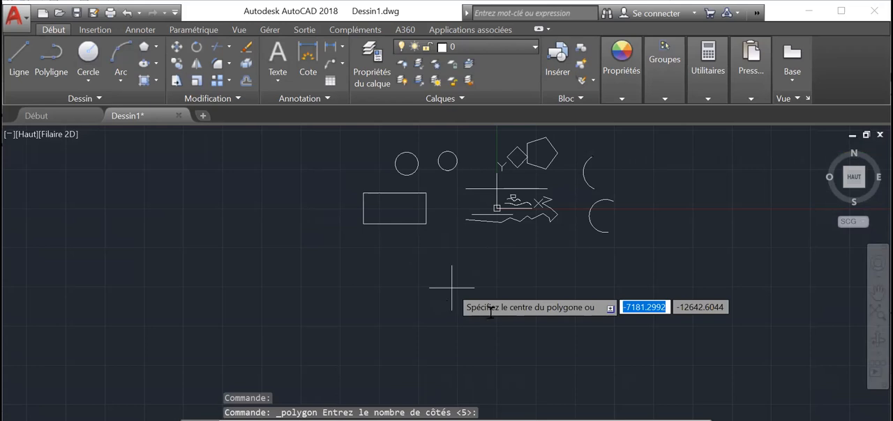
pyautogui.click(446, 274)
pyautogui.press('Return')
pyautogui.click(458, 288)
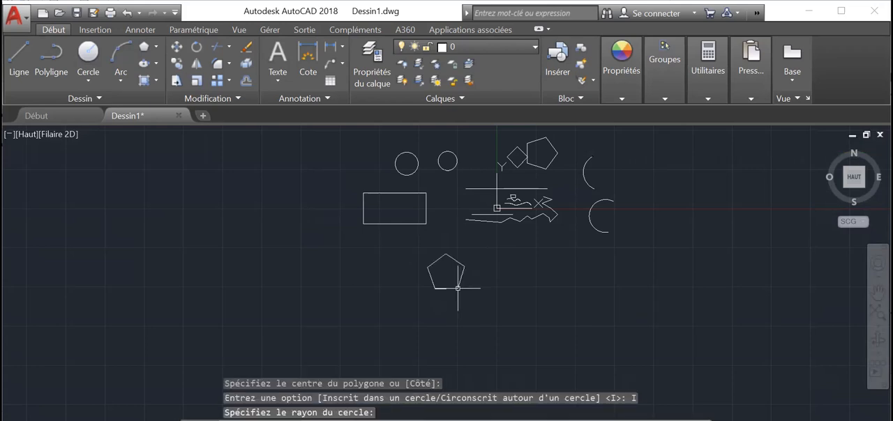
# Draw a 3-sided polygon inscribed in a circle, right of the lower pentagon and below the zigzag polyline
pyautogui.click(144, 46)
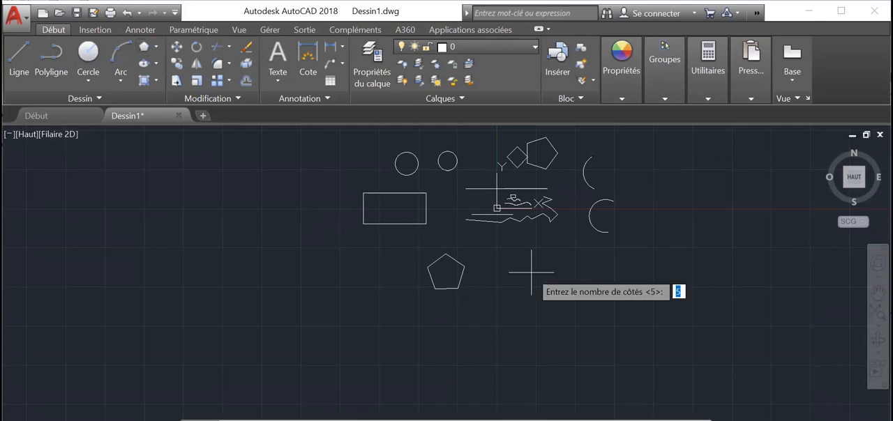
pyautogui.write('3')
pyautogui.press('Return')
pyautogui.click(531, 264)
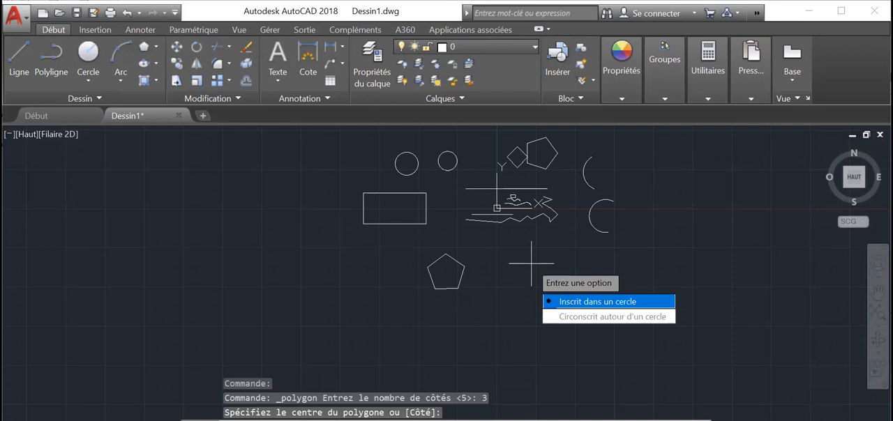
pyautogui.press('Return')
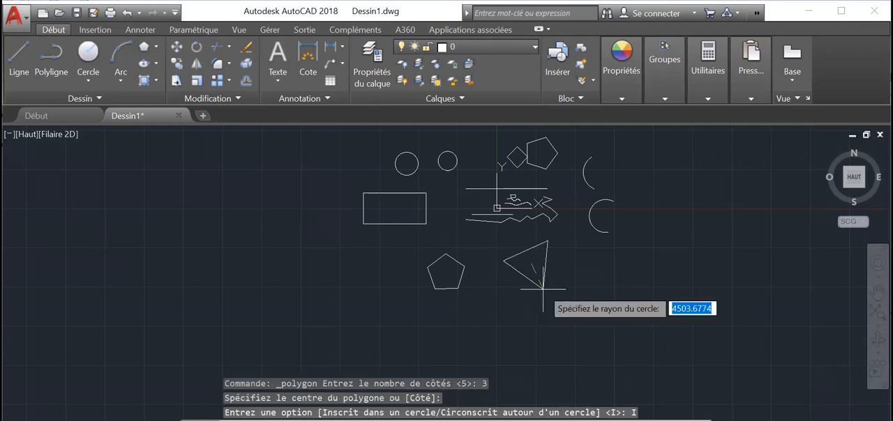
pyautogui.click(564, 277)
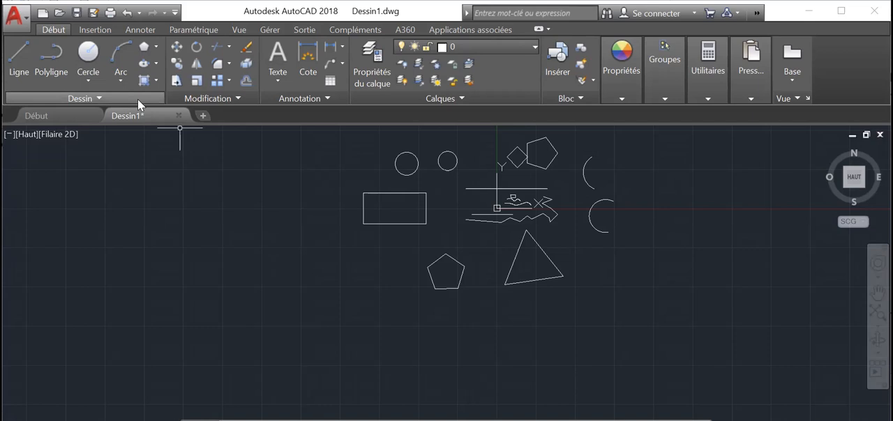
# Draw a rectangle in the empty area left of all shapes, with its opposite corner at a distance of 150
pyautogui.click(156, 48)
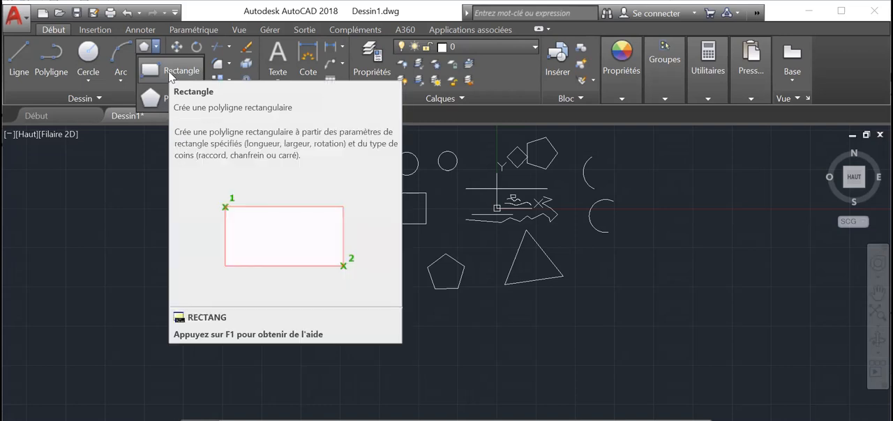
pyautogui.click(168, 72)
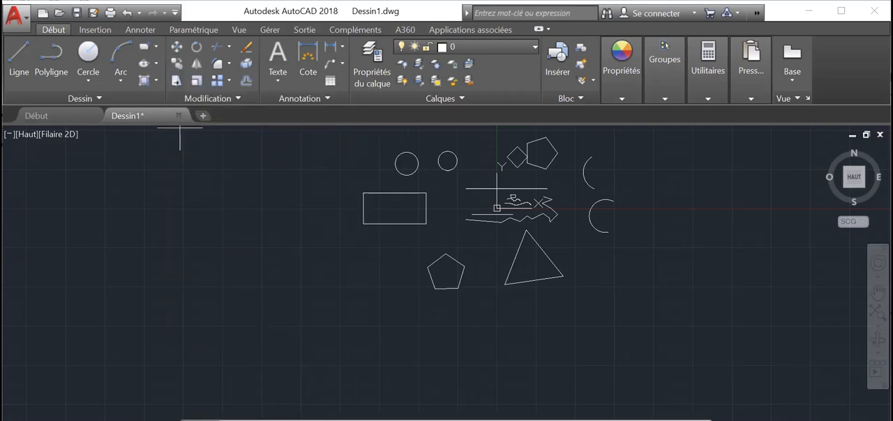
pyautogui.click(130, 183)
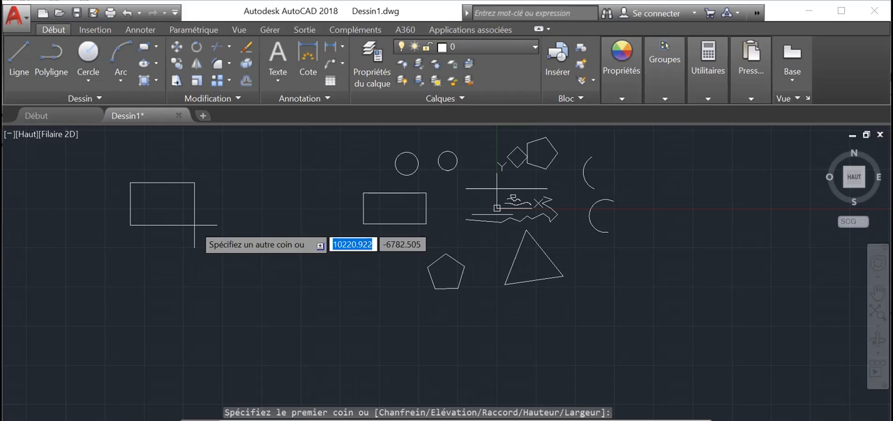
pyautogui.write('15')
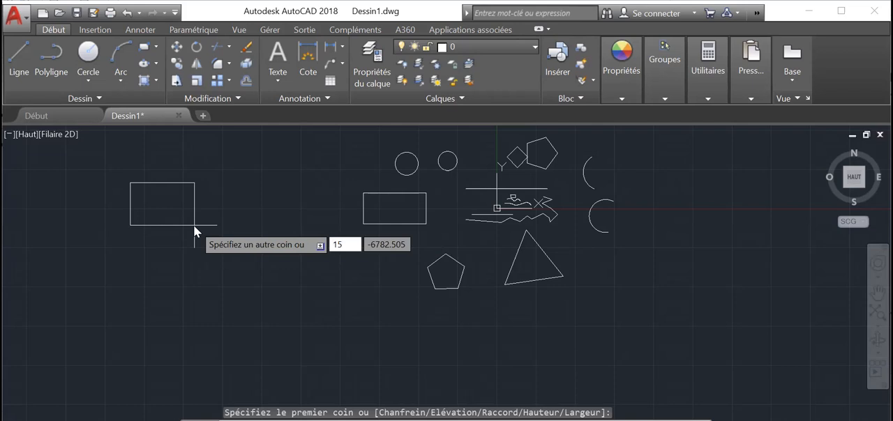
pyautogui.write('1500')
pyautogui.press('BackSpace')
pyautogui.press('Return')
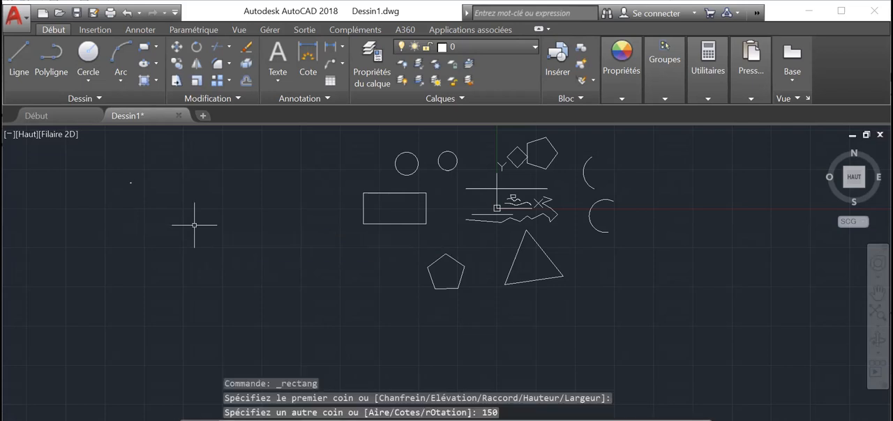
# Draw a second rectangle below and left of the tiny one, with its opposite corner at a distance of 1500
pyautogui.scroll(4, 195, 225)
pyautogui.moveTo(123, 191); pyautogui.dragTo(325, 332, button='middle')
pyautogui.scroll(-4, 269, 266)
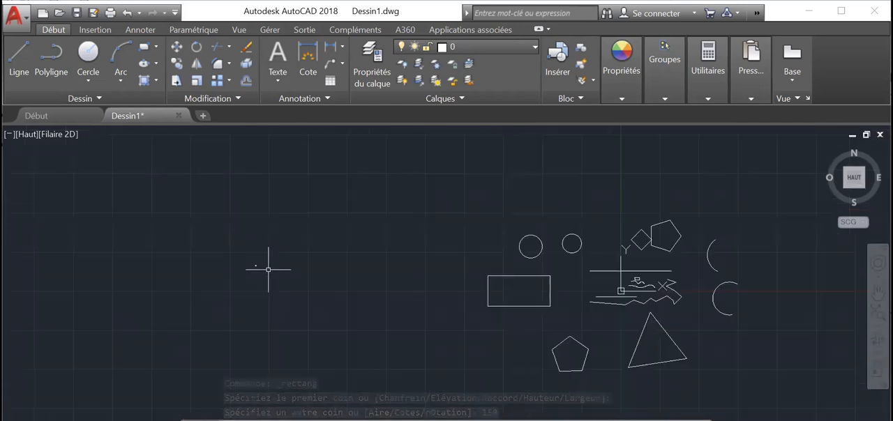
pyautogui.moveTo(281, 289); pyautogui.dragTo(229, 217, button='middle')
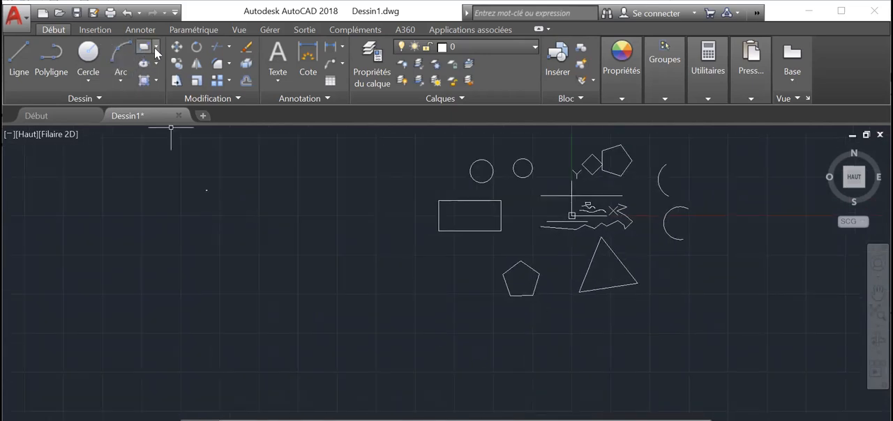
pyautogui.click(156, 49)
pyautogui.click(165, 82)
pyautogui.click(166, 217)
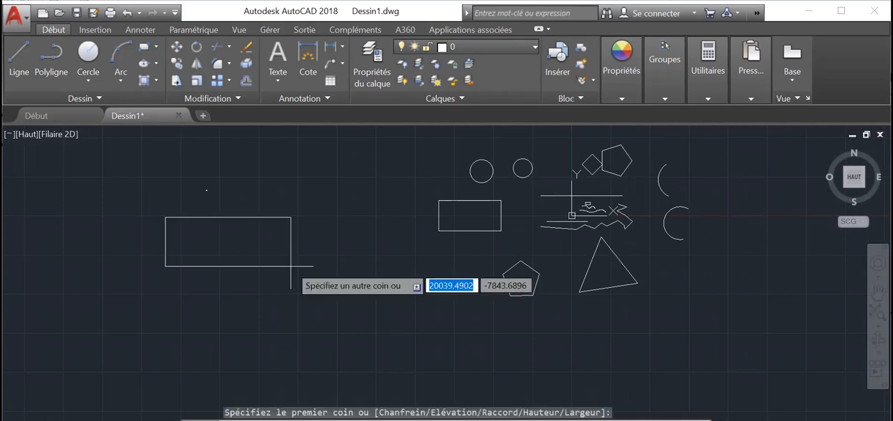
pyautogui.write('1500')
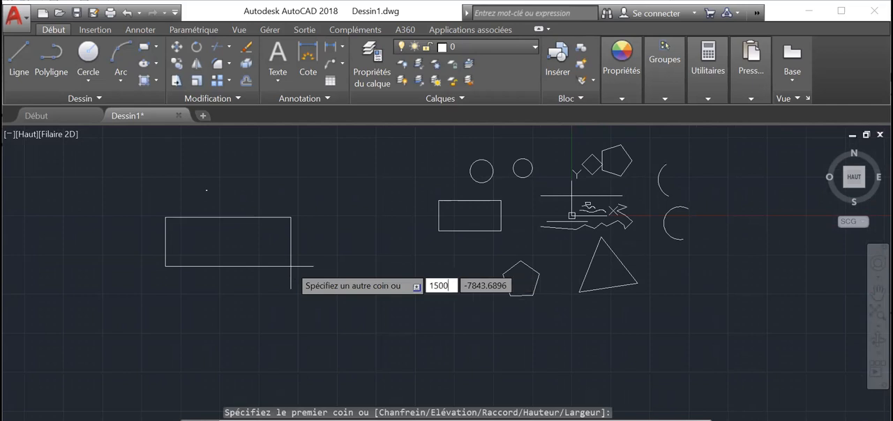
pyautogui.press('Return')
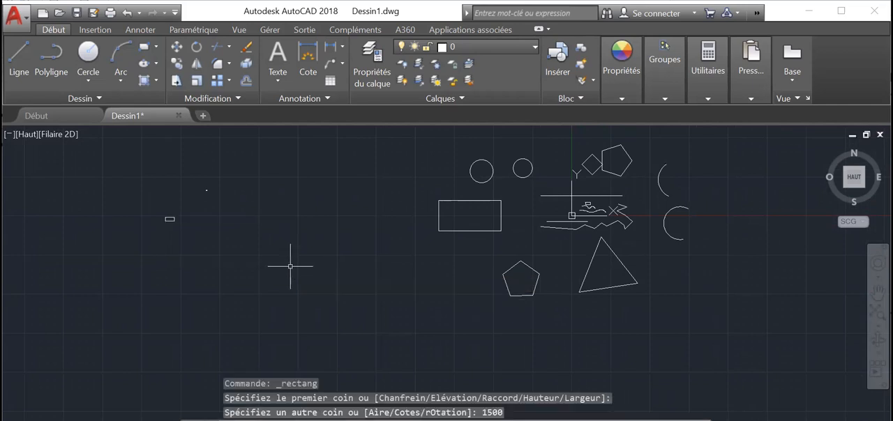
# Draw a third rectangle just below the second one, with its opposite corner at a distance of 15000
pyautogui.click(157, 47)
pyautogui.click(172, 72)
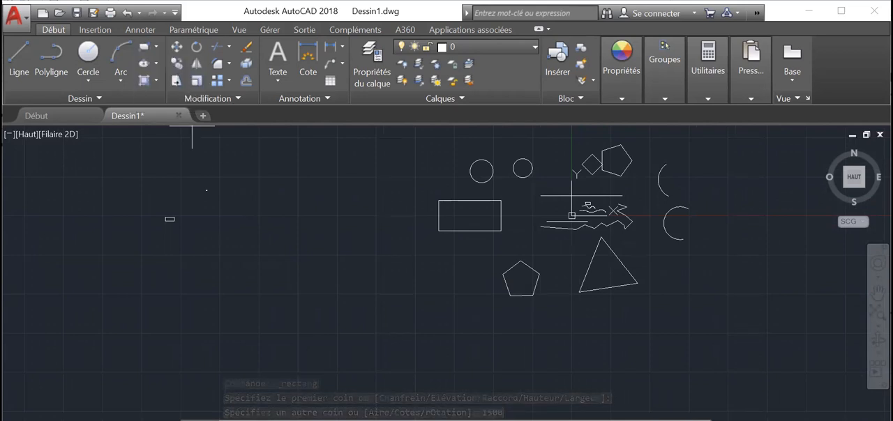
pyautogui.click(169, 250)
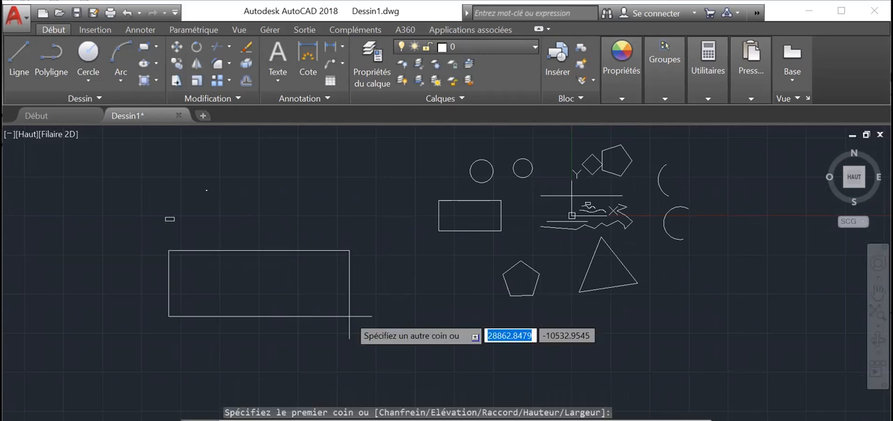
pyautogui.write('15000')
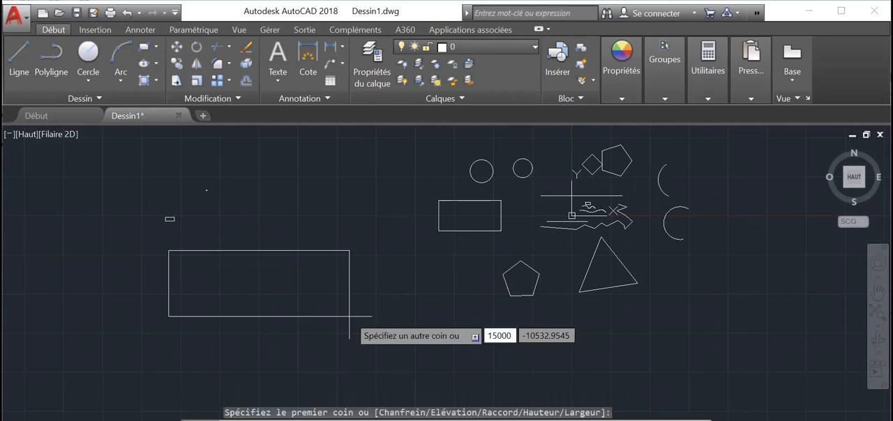
pyautogui.press('Return')
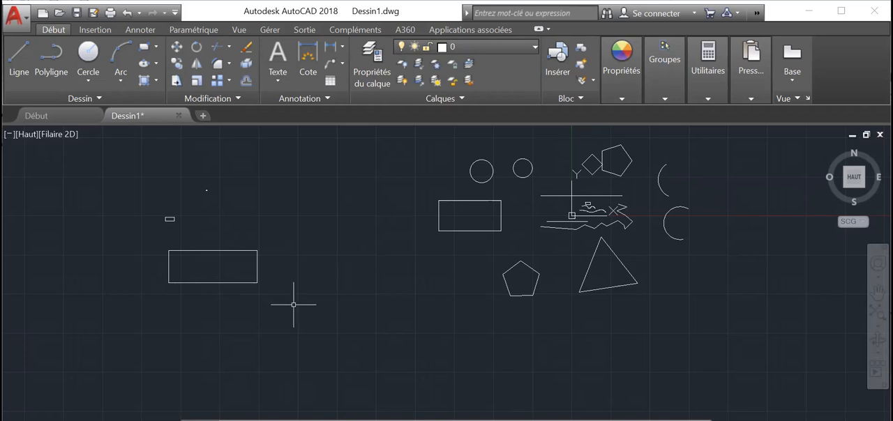
# Measure the length of the upper edge of the large rectangle drawn with the 15000 distance
pyautogui.scroll(2, 293, 304)
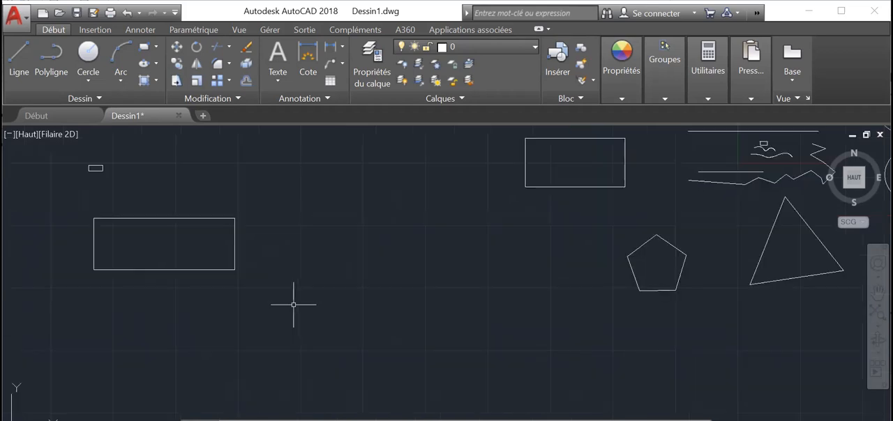
pyautogui.moveTo(288, 304); pyautogui.dragTo(353, 314, button='middle')
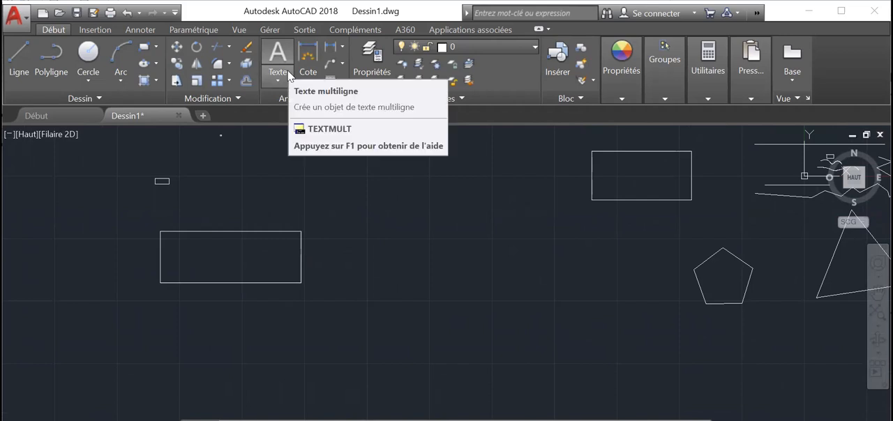
pyautogui.click(711, 70)
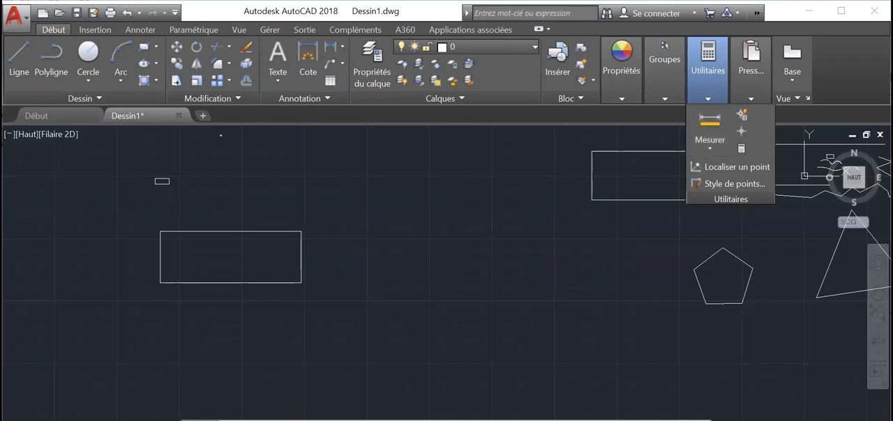
pyautogui.click(301, 209)
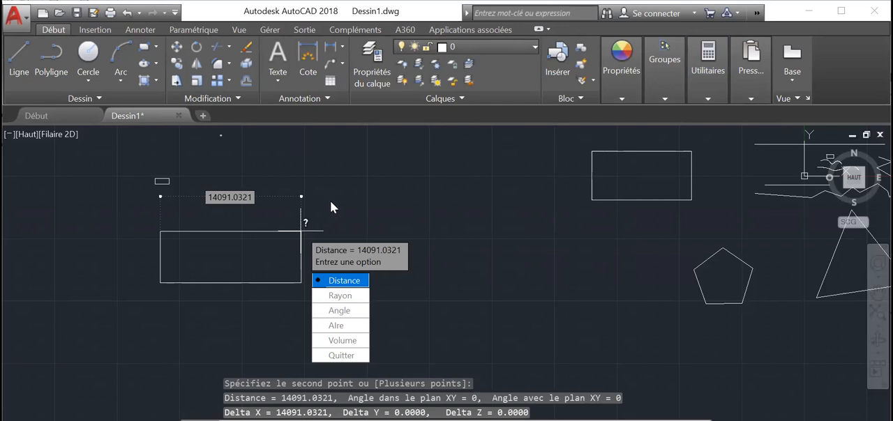
pyautogui.scroll(-1, 329, 201)
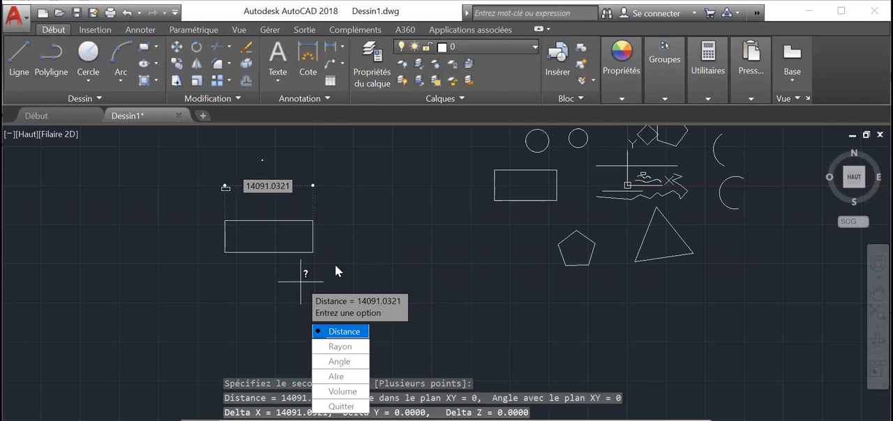
pyautogui.press('Escape')
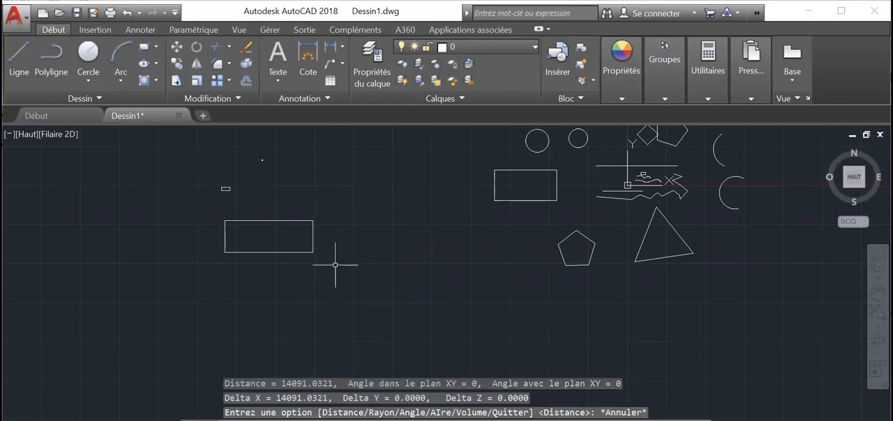
# Try to draw a rectangle below the 15000-distance one, entering 15000 and 1000 as the first corner's values
pyautogui.click(156, 53)
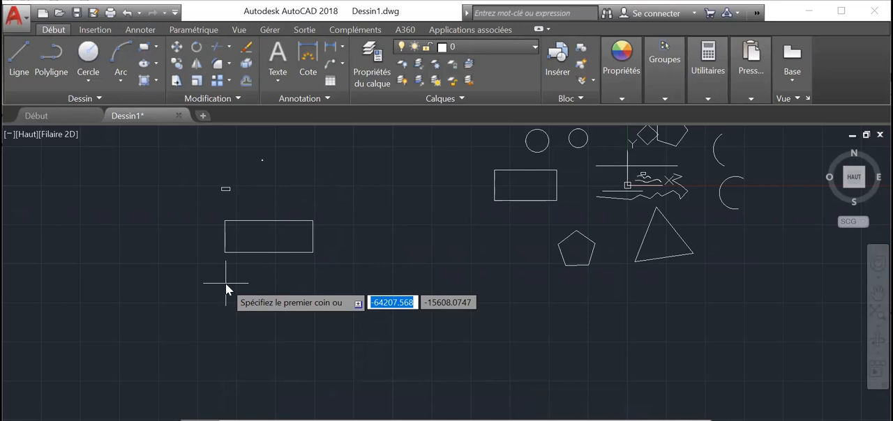
pyautogui.write('15000')
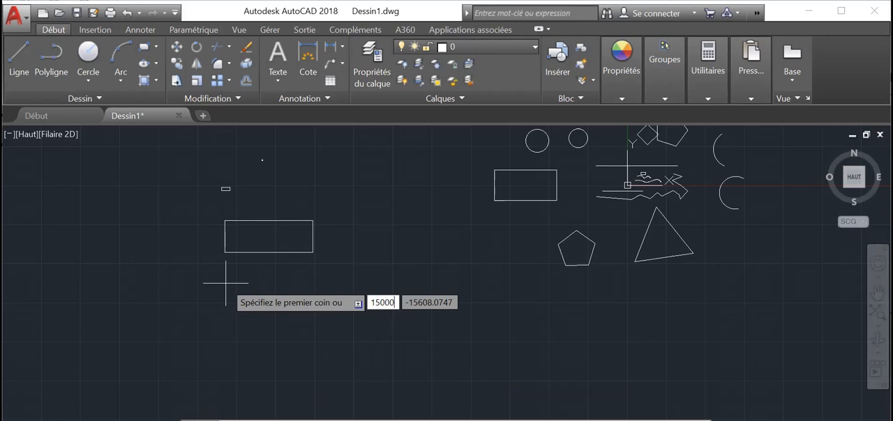
pyautogui.press('Tab')
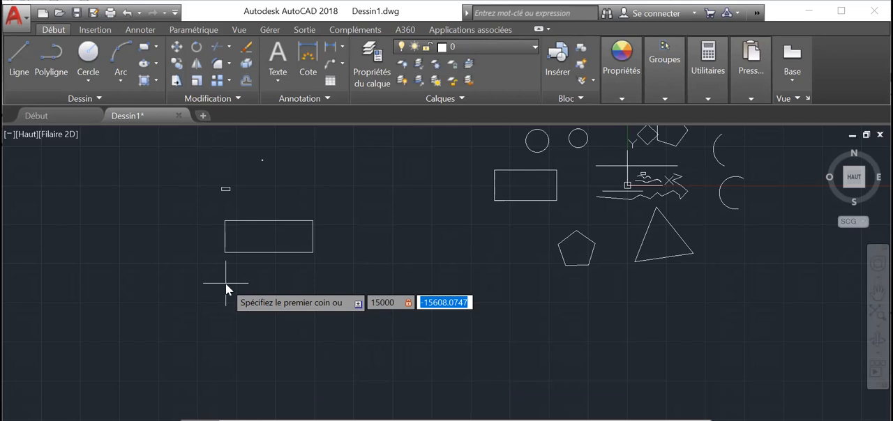
pyautogui.write('1000')
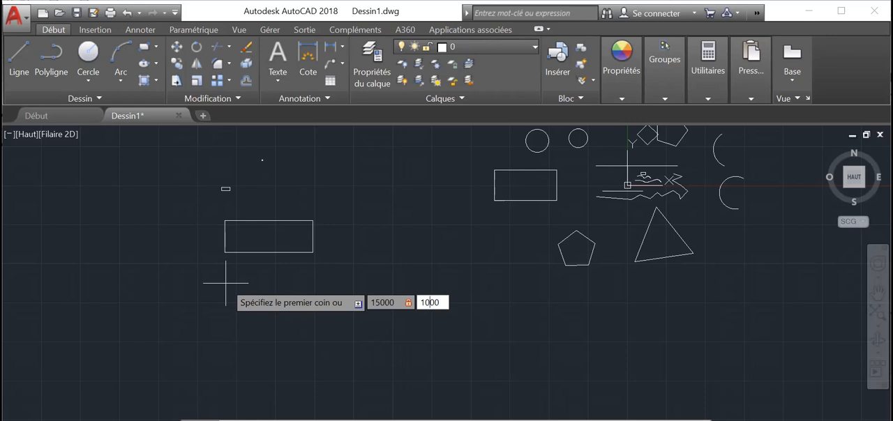
pyautogui.press('Return')
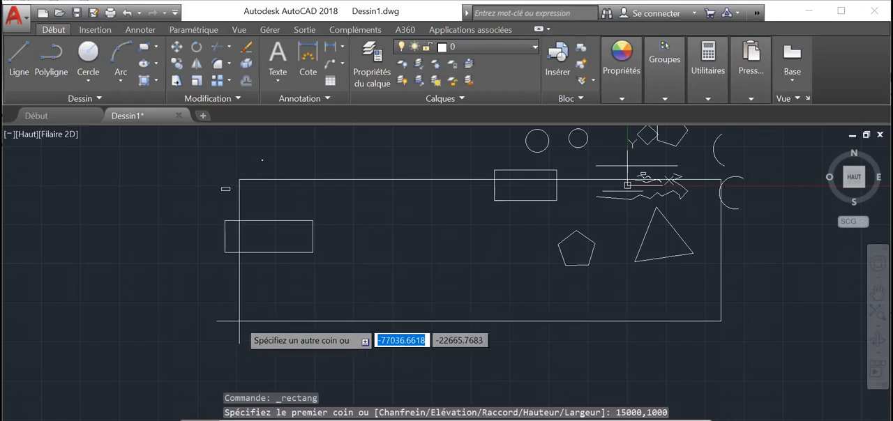
pyautogui.press('Escape')
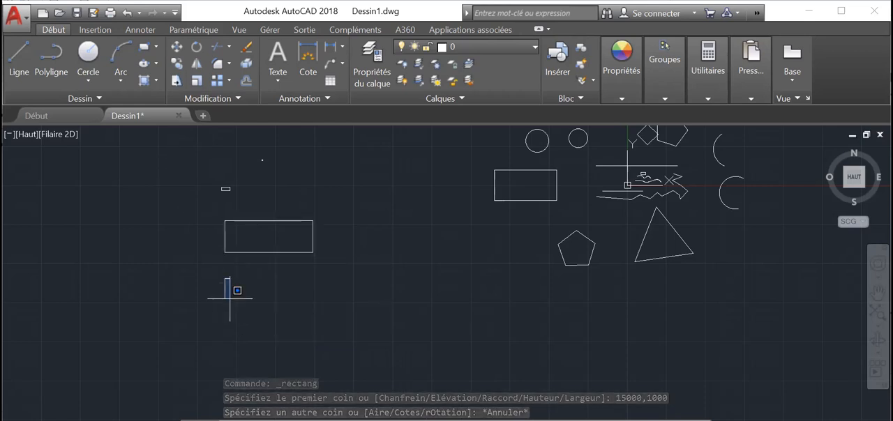
pyautogui.moveTo(230, 299); pyautogui.dragTo(231, 300)
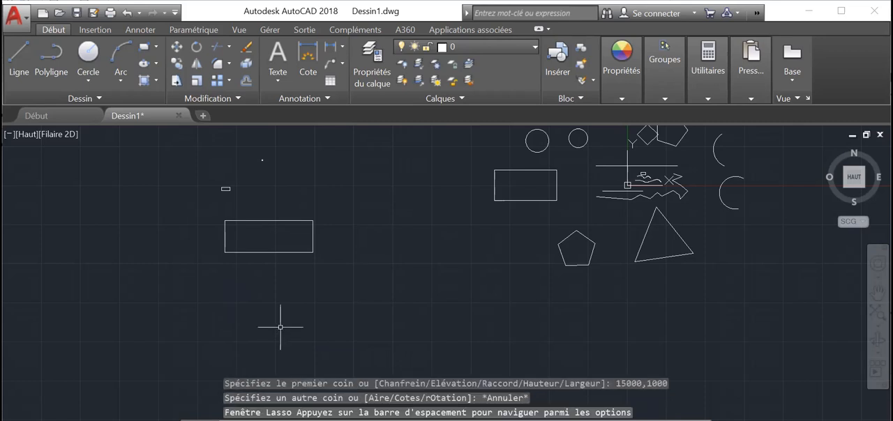
pyautogui.press('Escape')
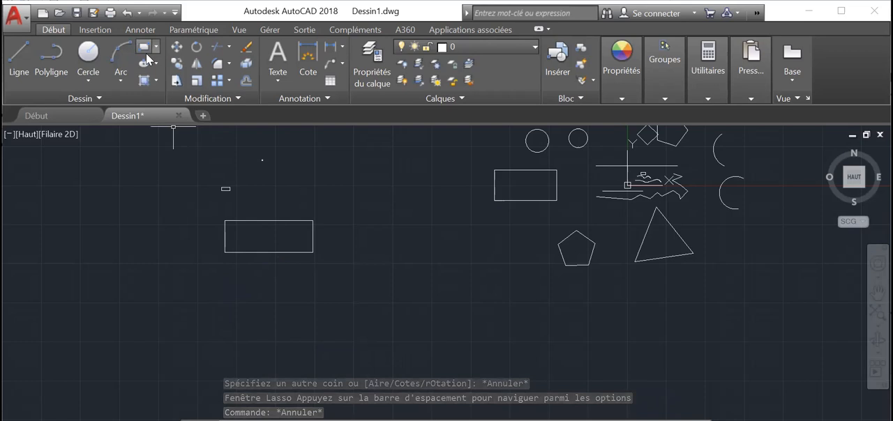
pyautogui.press('Escape')
pyautogui.press('Escape')
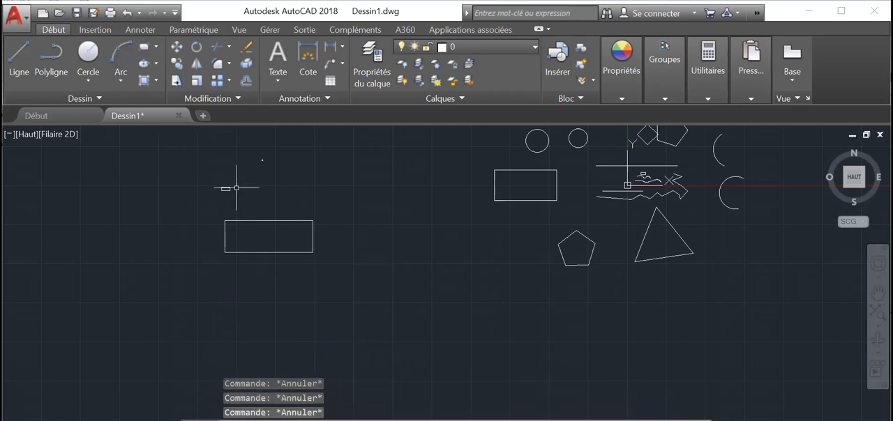
pyautogui.click(157, 47)
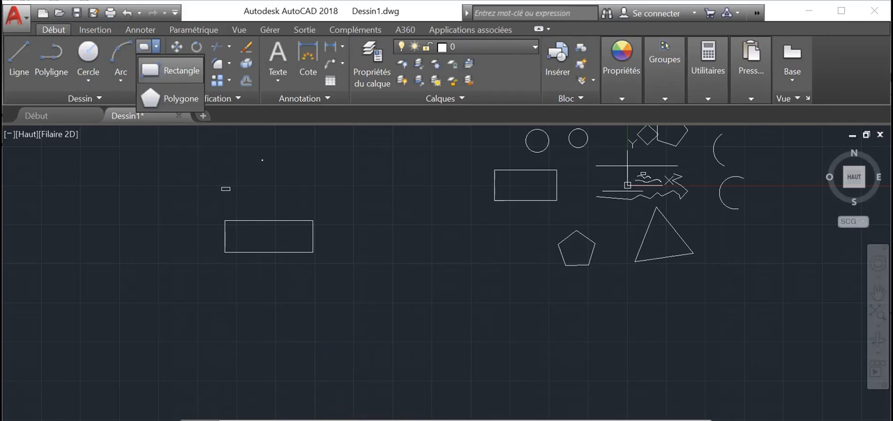
pyautogui.click(171, 71)
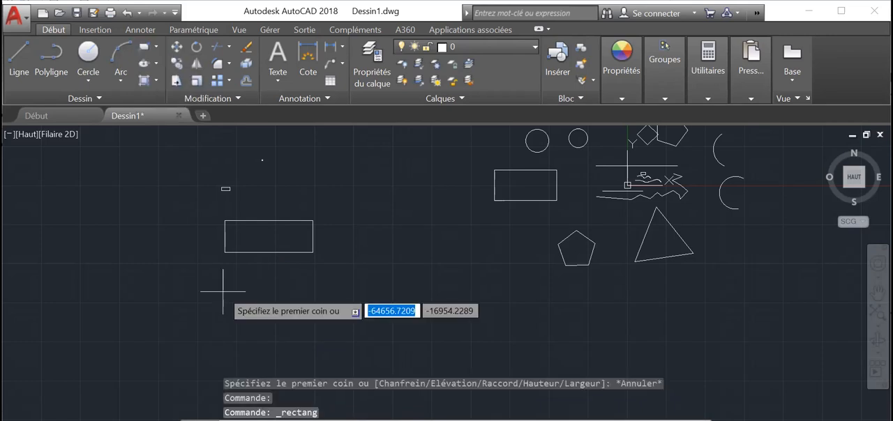
pyautogui.write('15000')
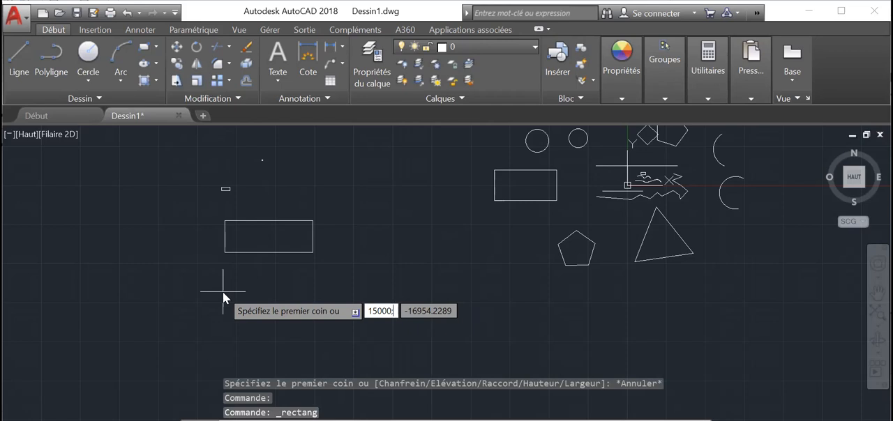
pyautogui.press('BackSpace')
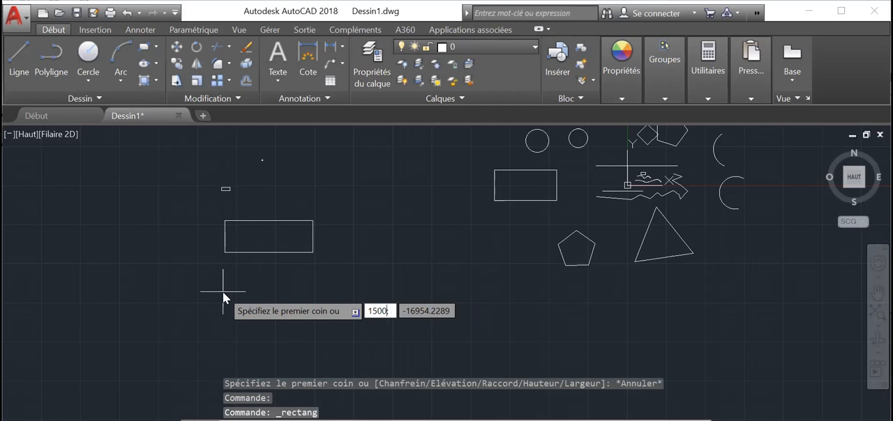
pyautogui.press('BackSpace')
pyautogui.press('BackSpace')
pyautogui.press('BackSpace')
pyautogui.press('BackSpace')
pyautogui.write('15000;')
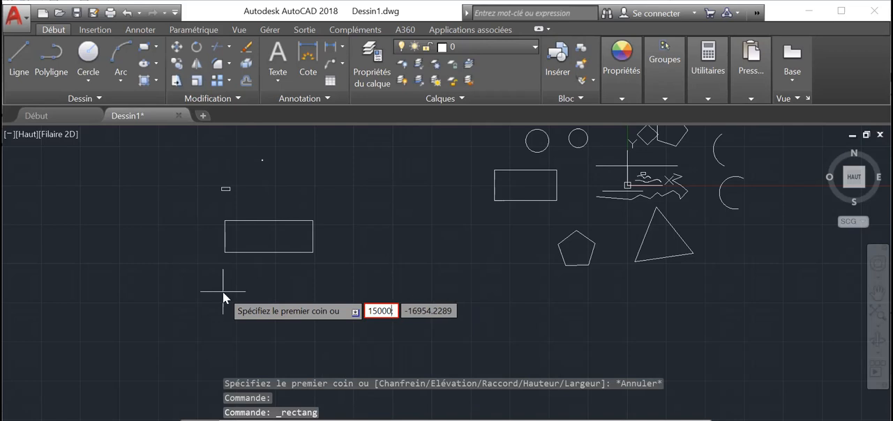
pyautogui.press('BackSpace')
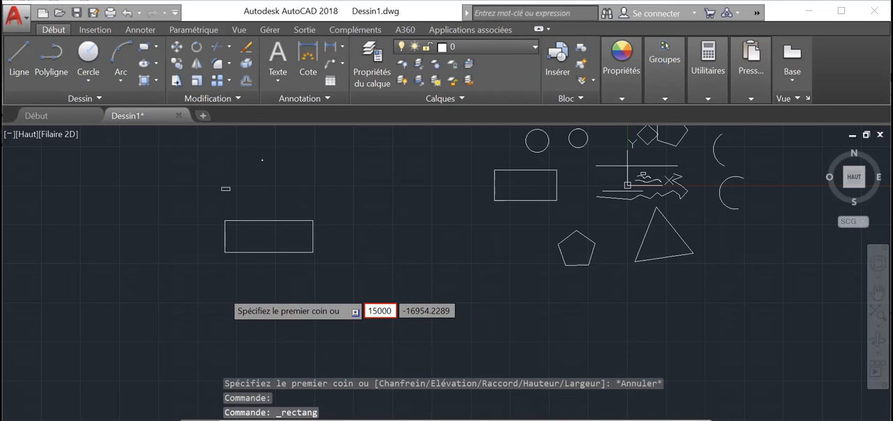
pyautogui.press('Escape')
pyautogui.press('Escape')
pyautogui.press('Escape')
pyautogui.press('Escape')
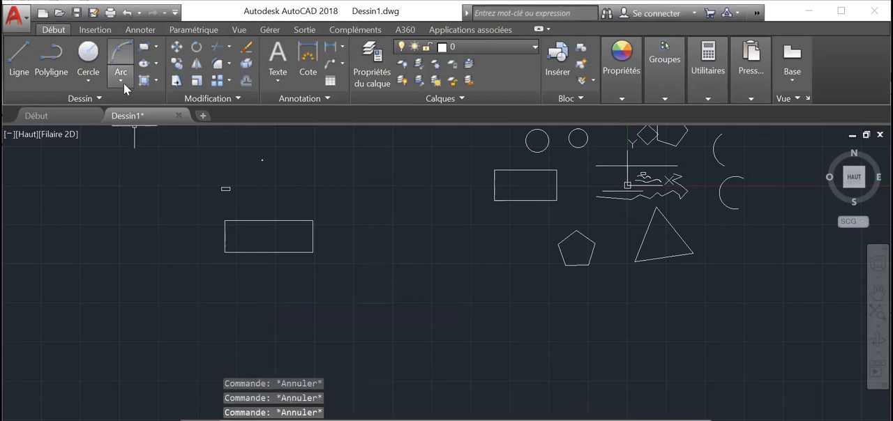
# Try to draw a rectangle with 15000 and 750 entered as the first corner's values
pyautogui.click(156, 47)
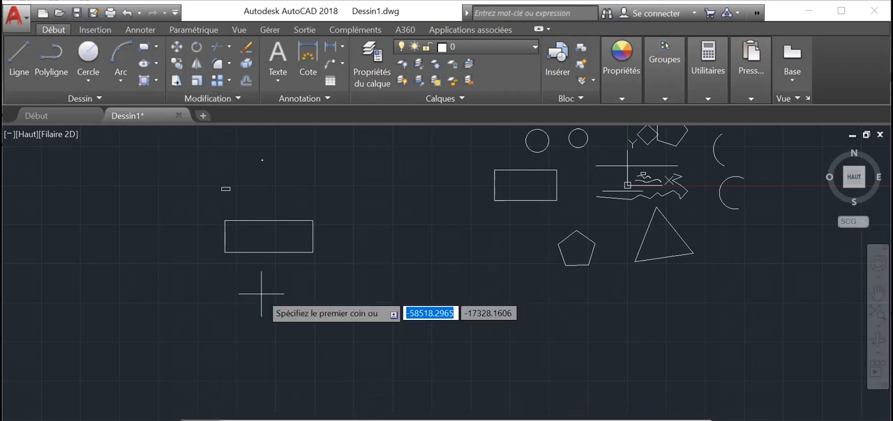
pyautogui.write('15000')
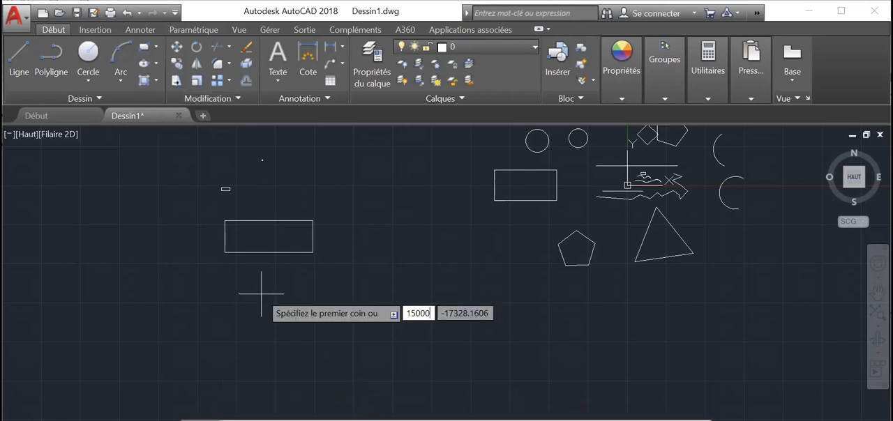
pyautogui.press('Tab')
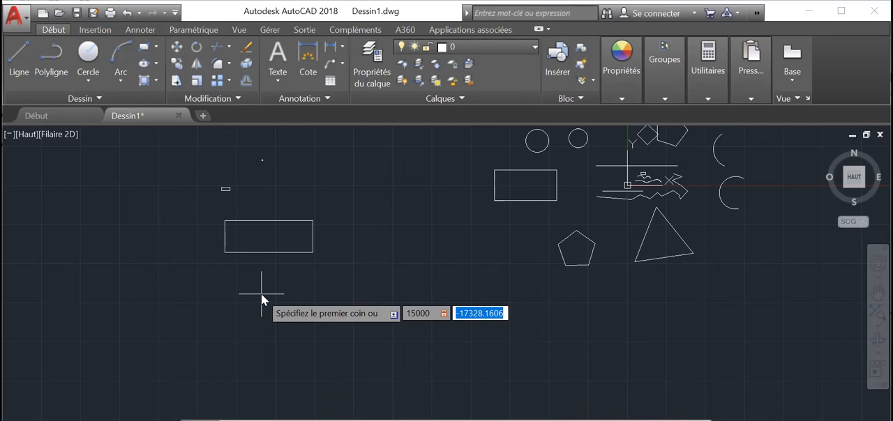
pyautogui.write('750')
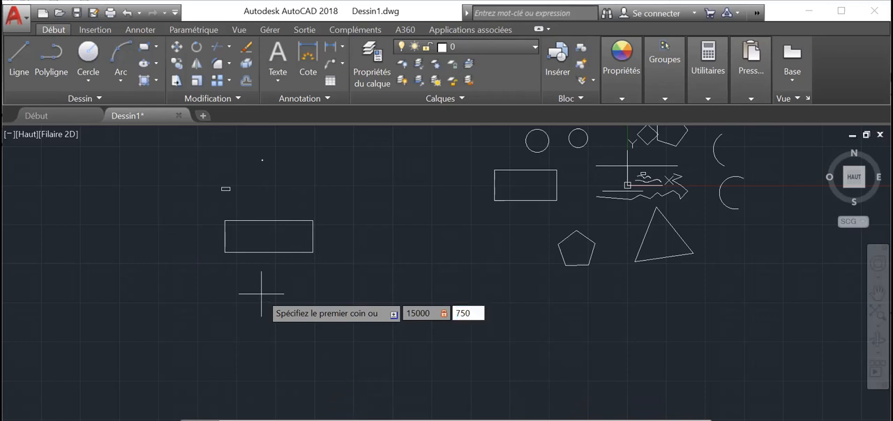
pyautogui.press('Return')
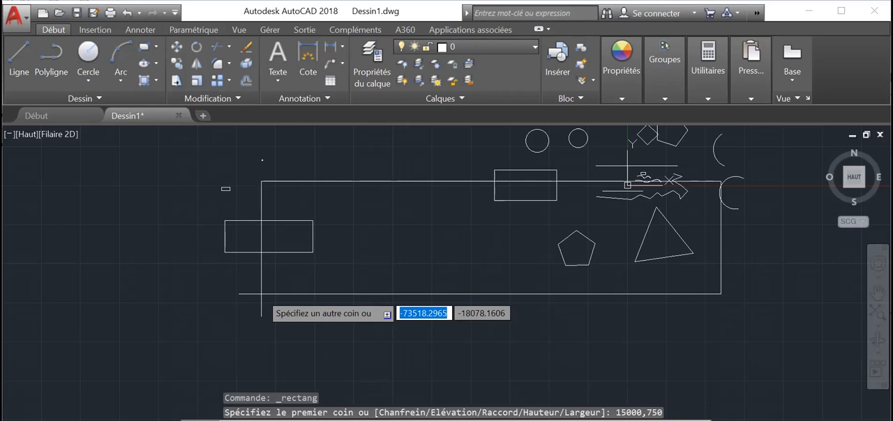
pyautogui.press('Escape')
pyautogui.press('Escape')
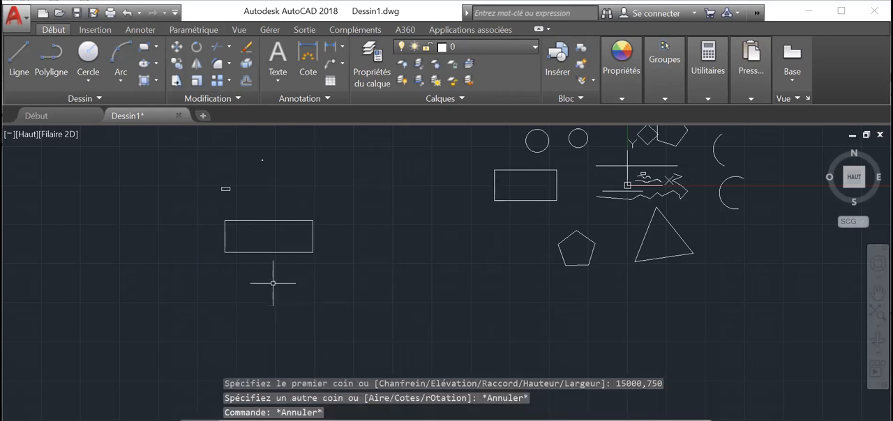
pyautogui.press('Escape')
pyautogui.press('Escape')
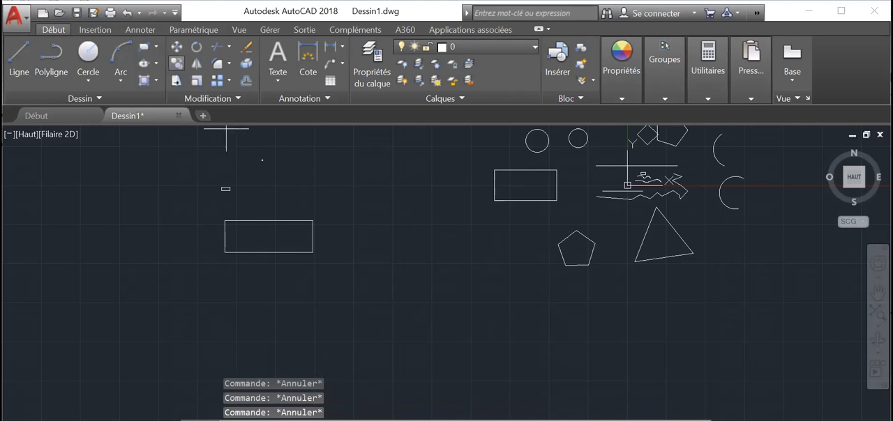
# Try the Rectangle command again with 15000 and 7500 entered as the first corner's values
pyautogui.press('Return')
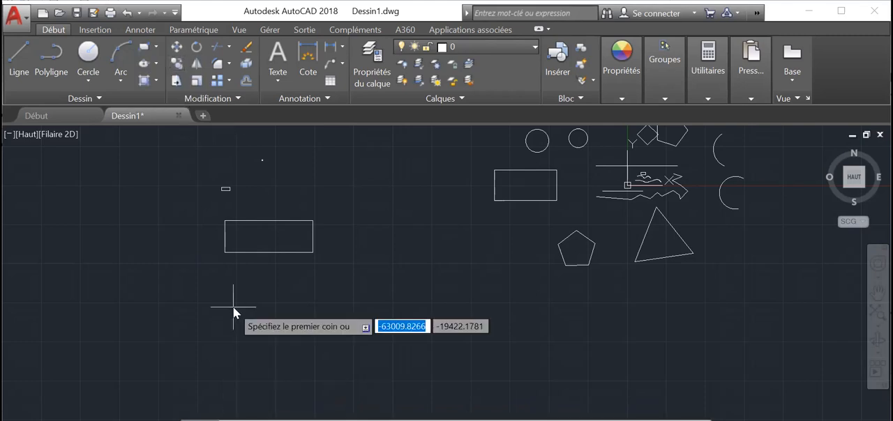
pyautogui.write('15000')
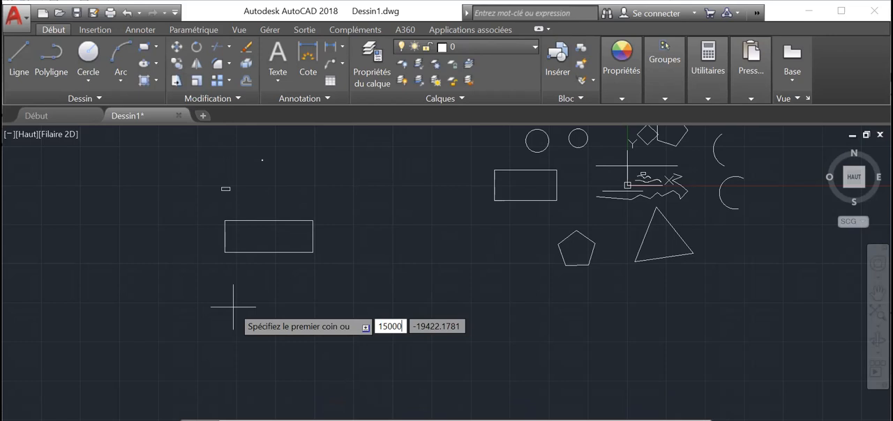
pyautogui.press('Tab')
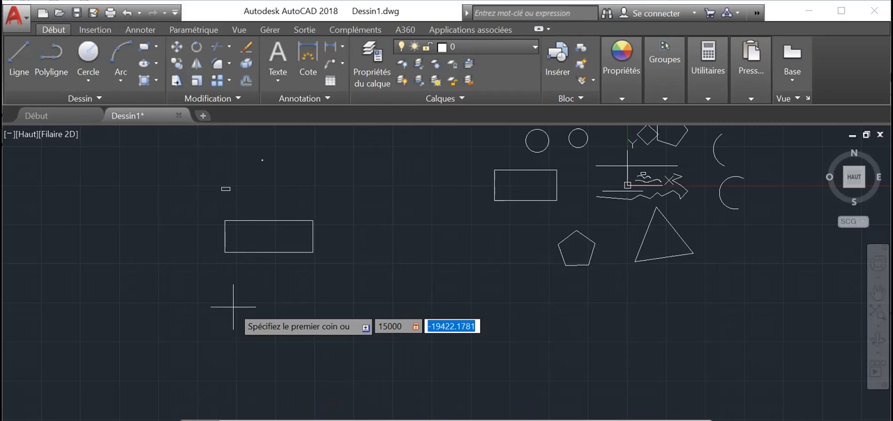
pyautogui.write('7500')
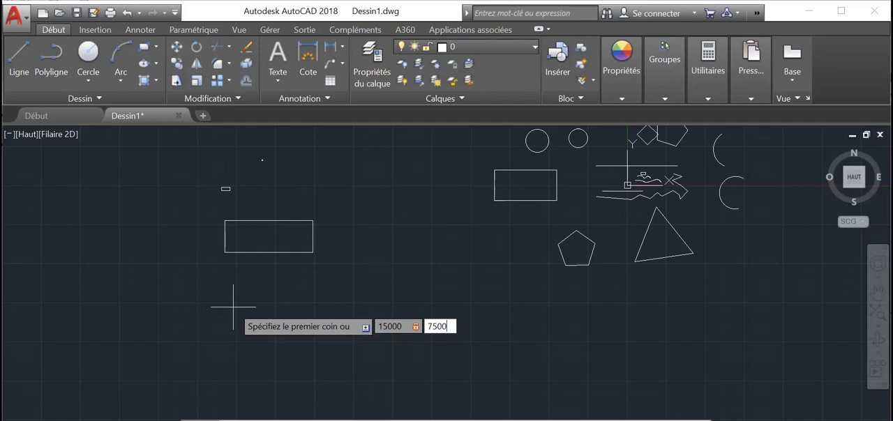
pyautogui.press('Return')
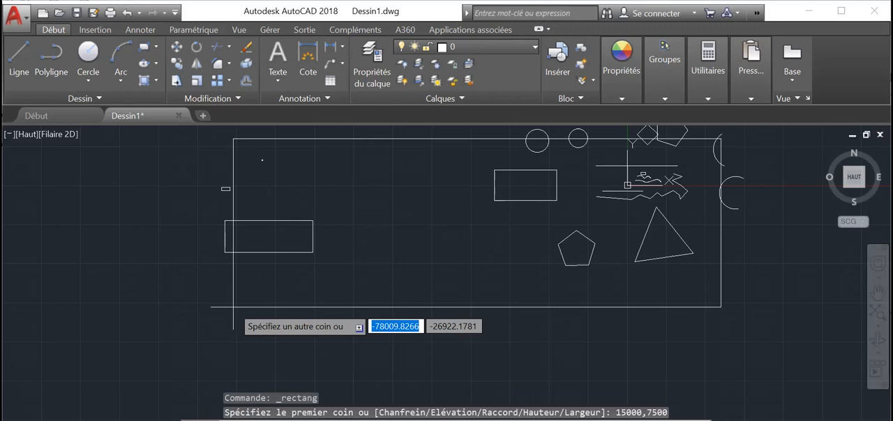
pyautogui.press('Escape')
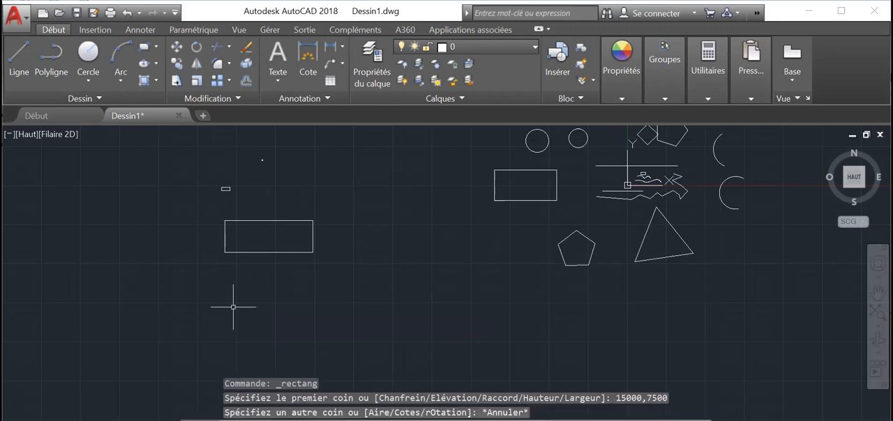
# Draw a rectangle 15000 wide and 7500 high just below the 15000-distance rectangle, picking its first corner in the empty area there
pyautogui.click(157, 49)
pyautogui.click(160, 65)
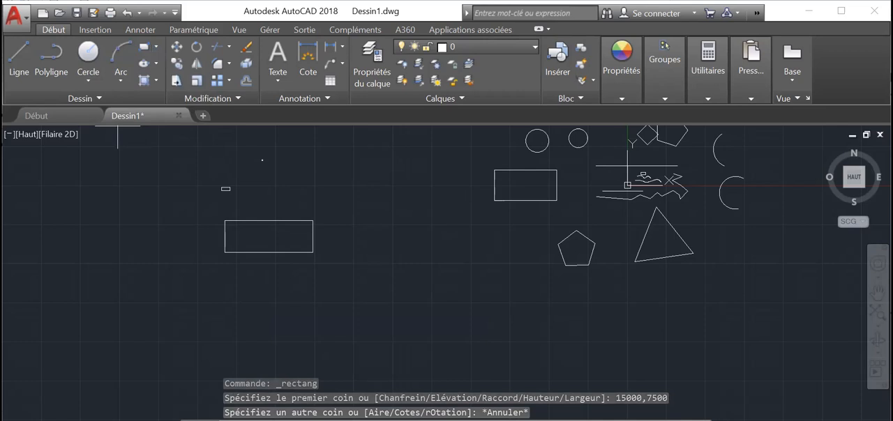
pyautogui.click(233, 304)
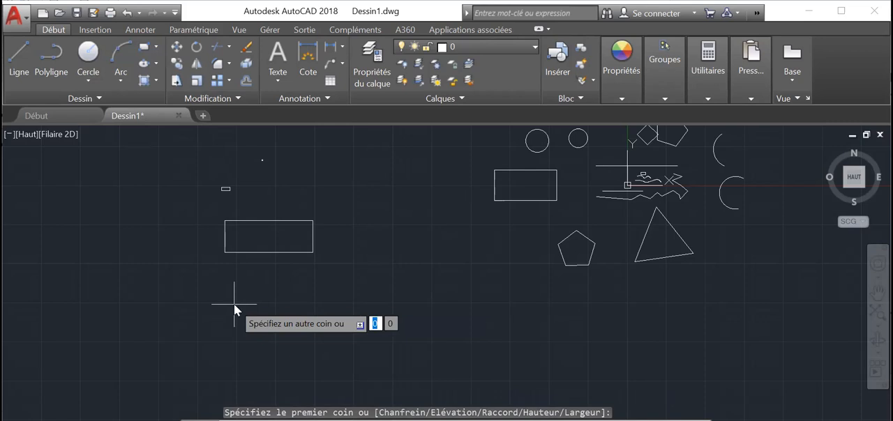
pyautogui.write('15000')
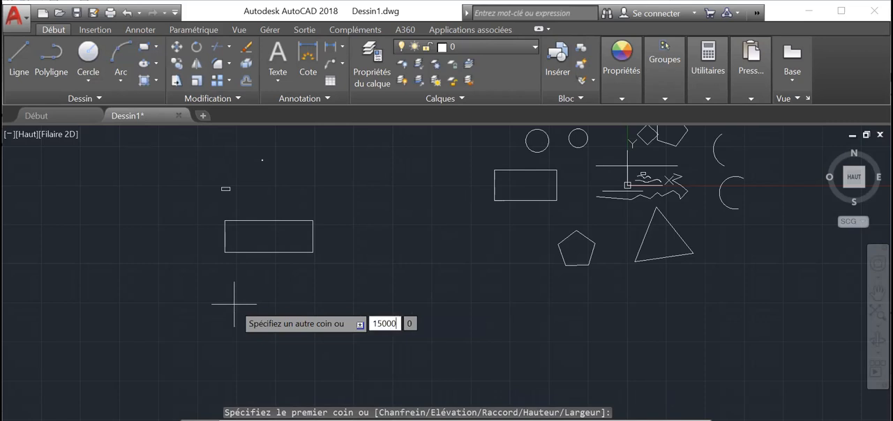
pyautogui.press('Tab')
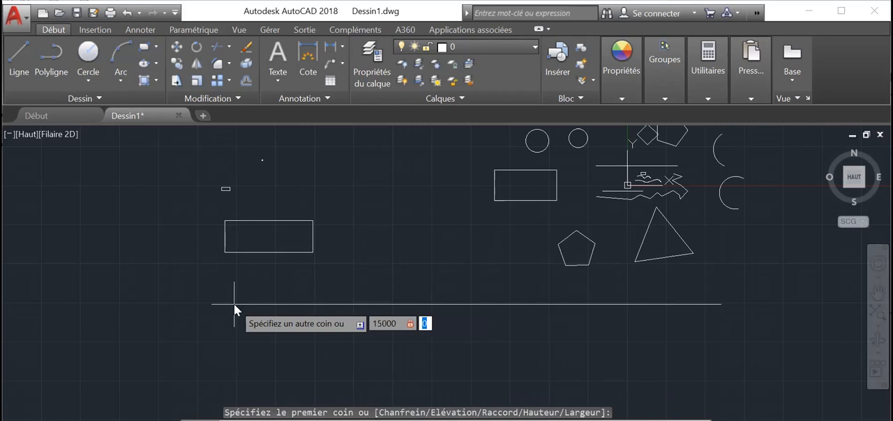
pyautogui.write('7500')
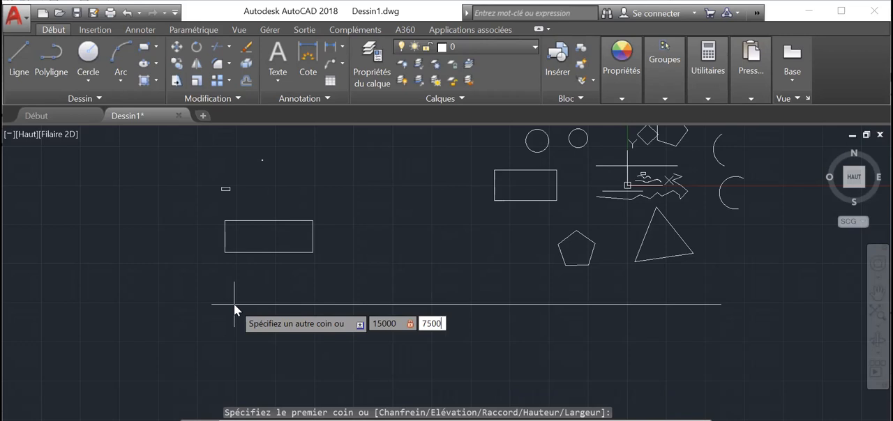
pyautogui.press('Return')
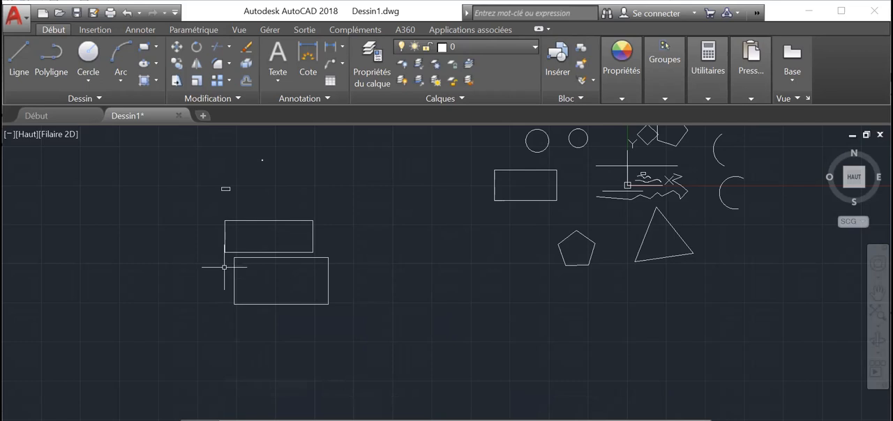
# Measure the lower 15000 by 7500 rectangle's top edge, right side and bottom edge with the Distance tool, snapping to its corners
pyautogui.click(707, 77)
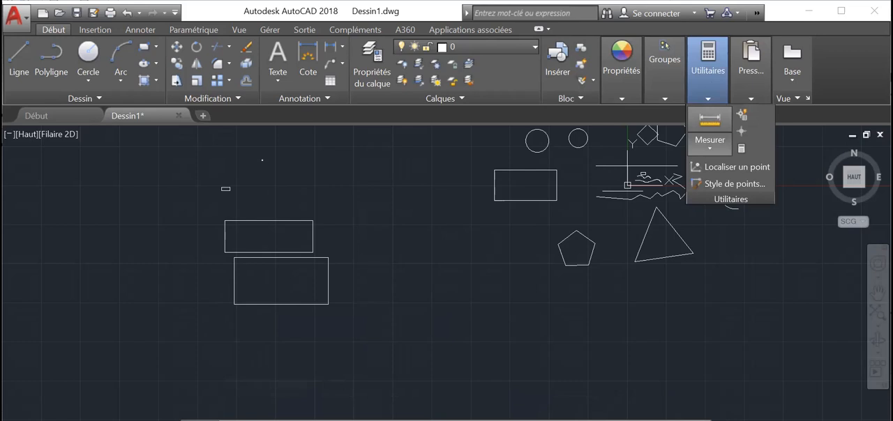
pyautogui.click(329, 305)
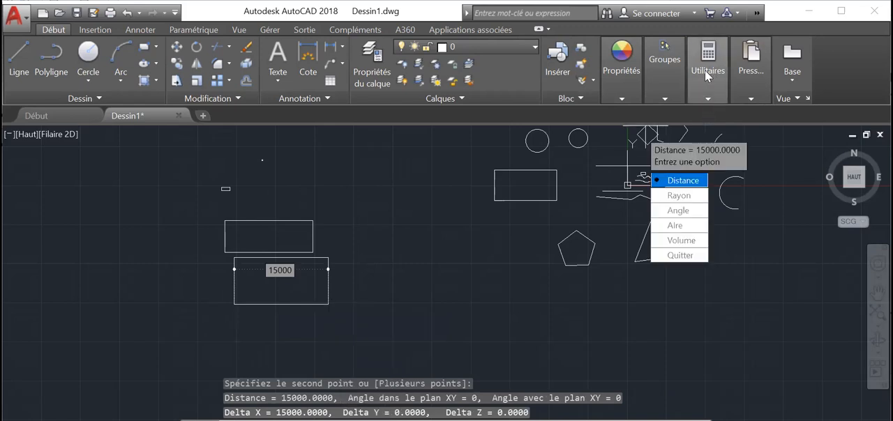
pyautogui.click(707, 99)
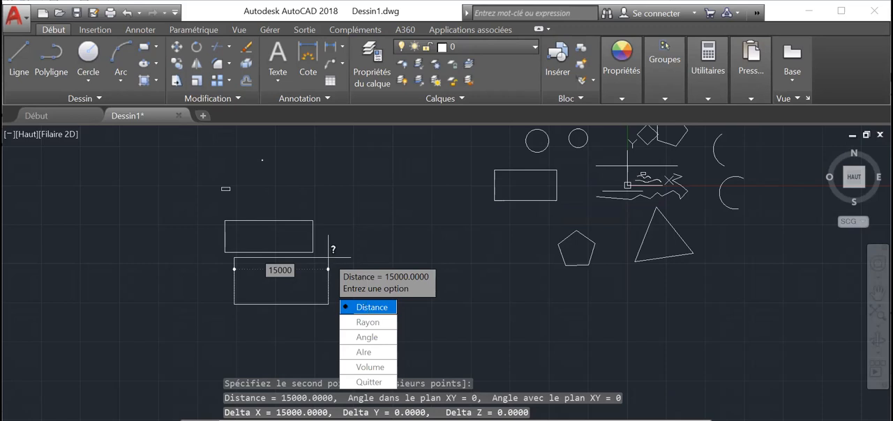
pyautogui.click(328, 304)
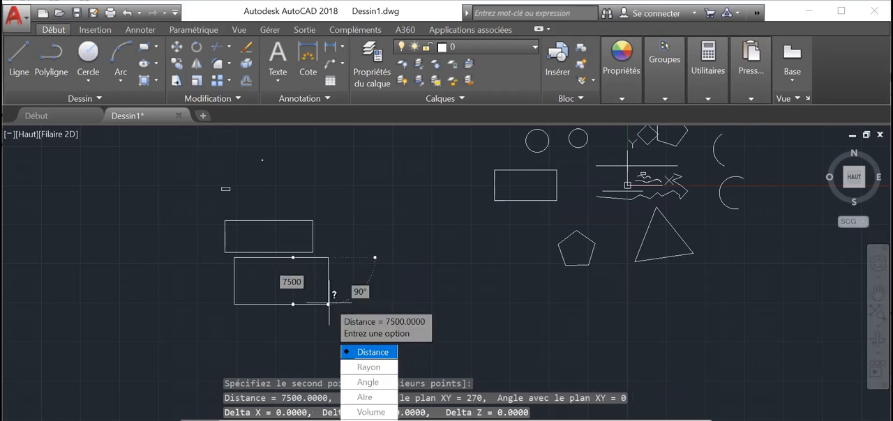
pyautogui.write('D')
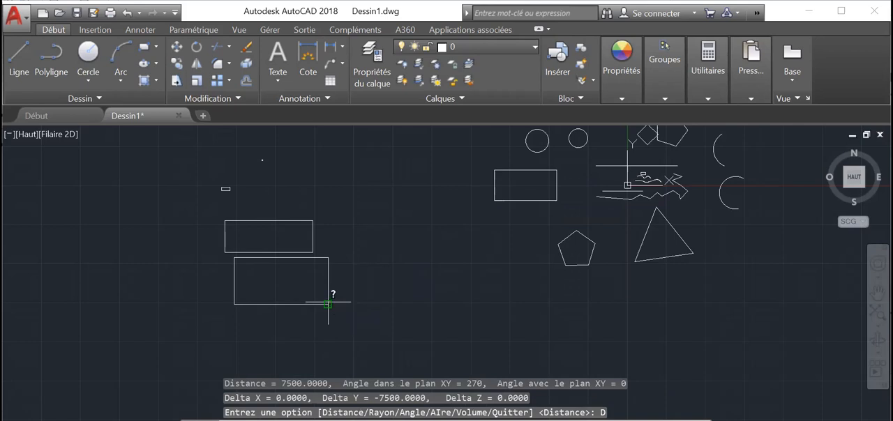
pyautogui.click(328, 302)
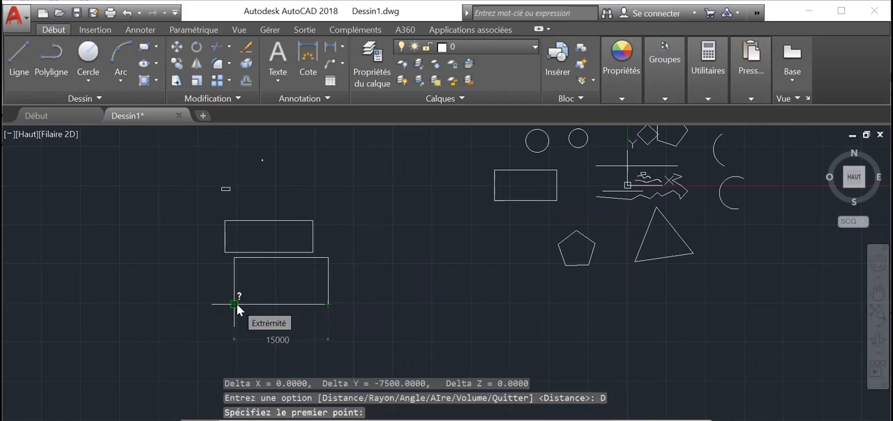
pyautogui.click(236, 304)
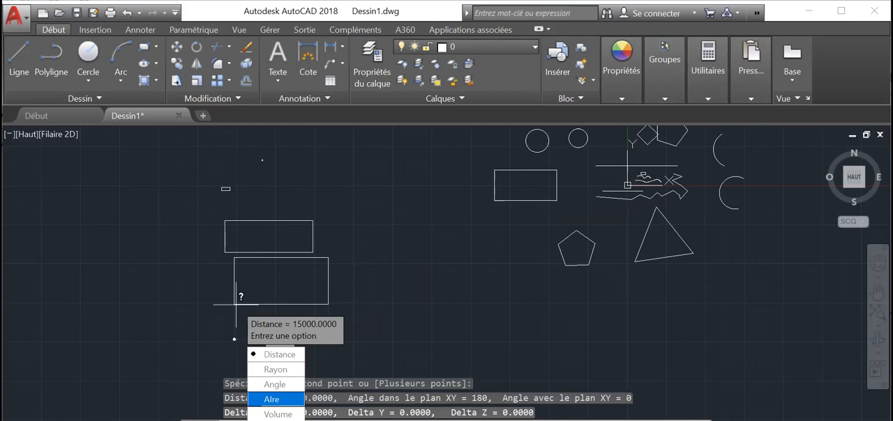
pyautogui.click(272, 399)
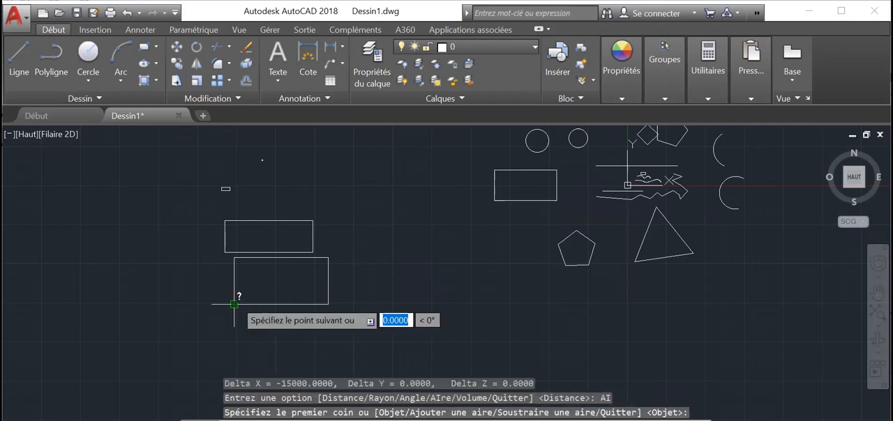
pyautogui.click(328, 304)
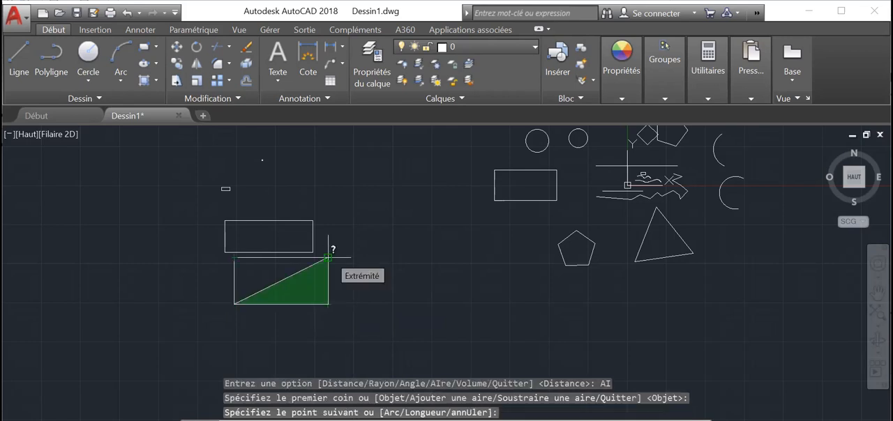
pyautogui.press('Escape')
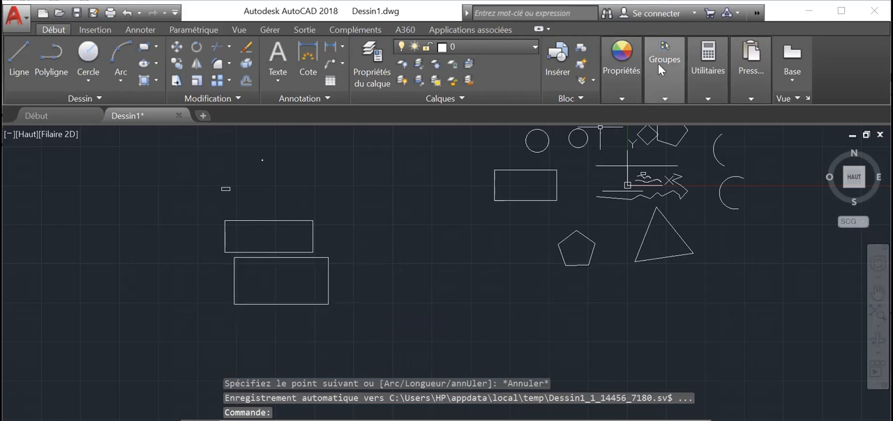
# Try to measure the lower rectangle's area with the Area tool, starting at its bottom-left corner and continuing to the diagonally opposite one
pyautogui.click(699, 74)
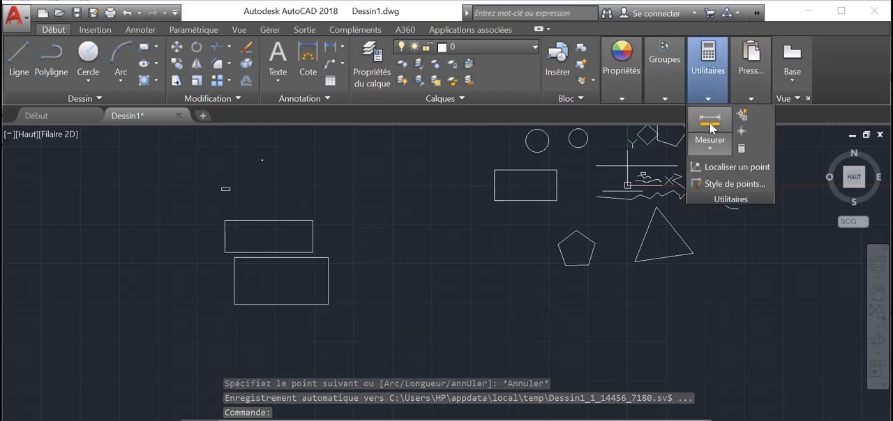
pyautogui.click(711, 143)
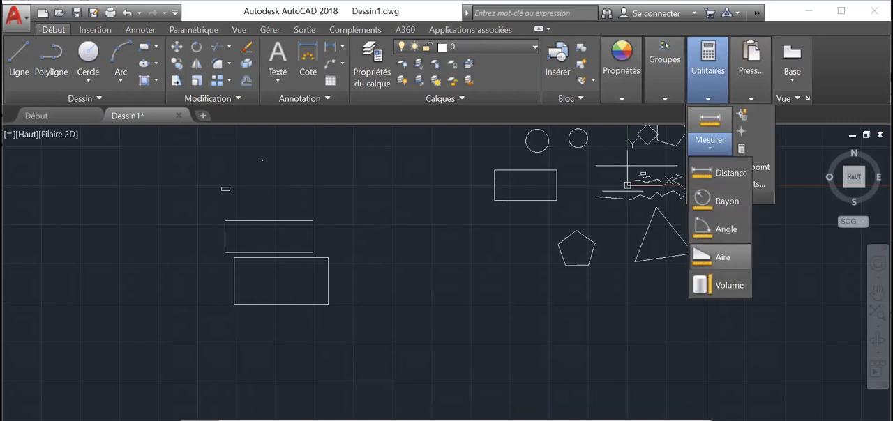
pyautogui.click(722, 257)
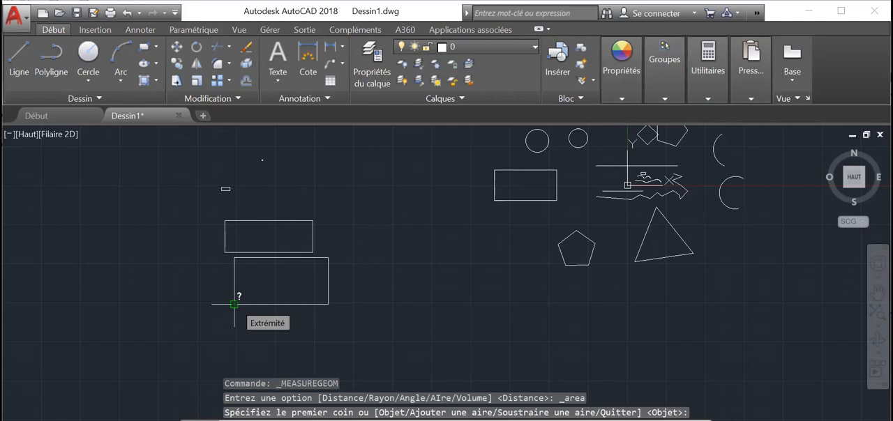
pyautogui.click(234, 304)
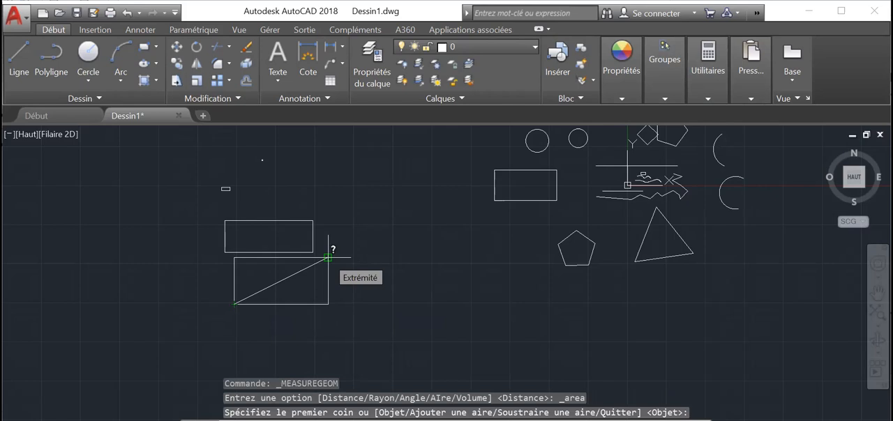
pyautogui.click(328, 258)
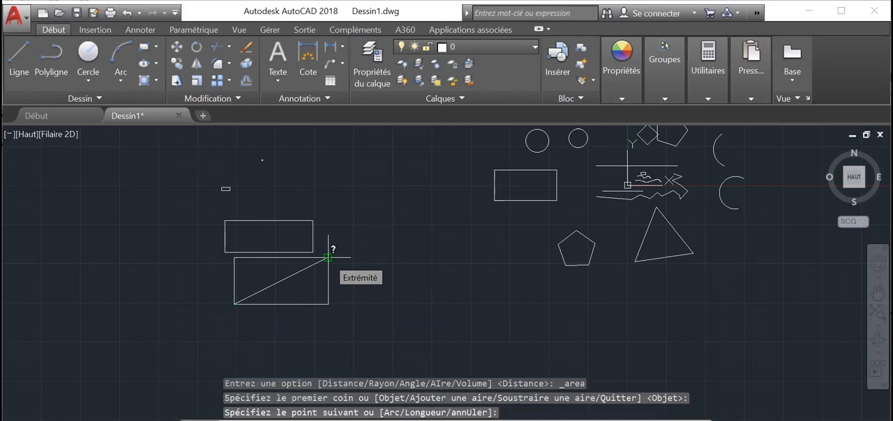
pyautogui.click(328, 258)
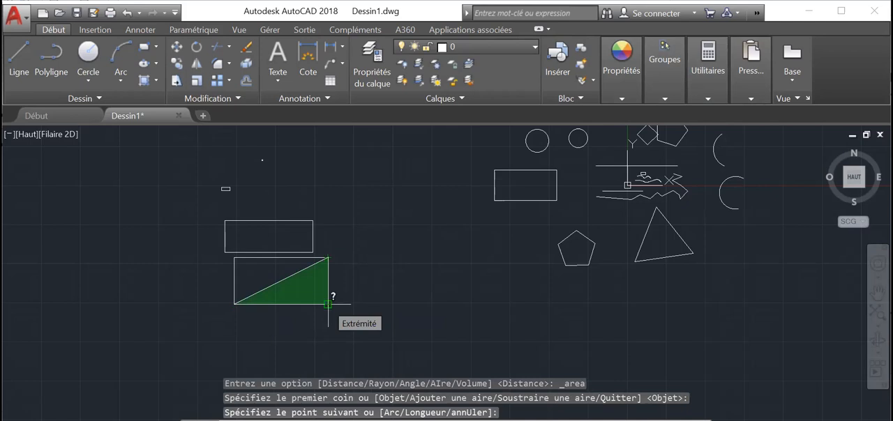
pyautogui.click(328, 305)
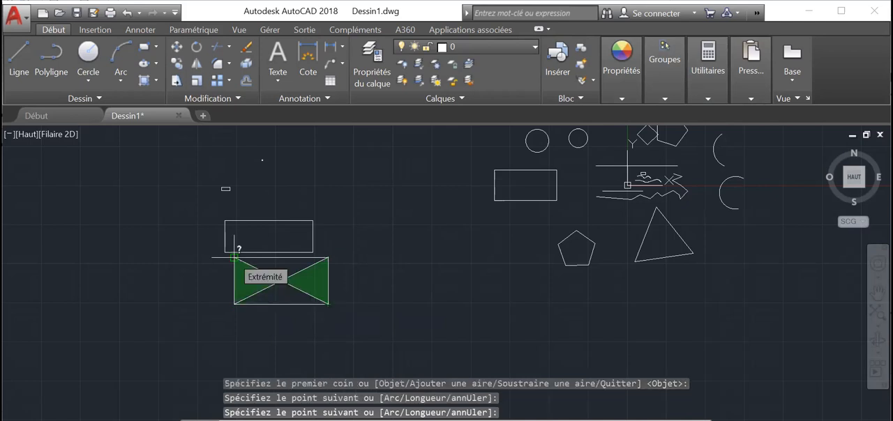
pyautogui.click(234, 258)
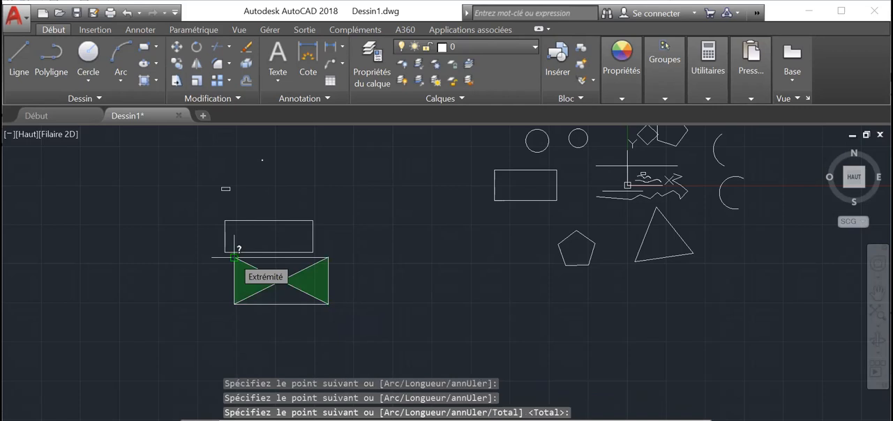
pyautogui.click(328, 258)
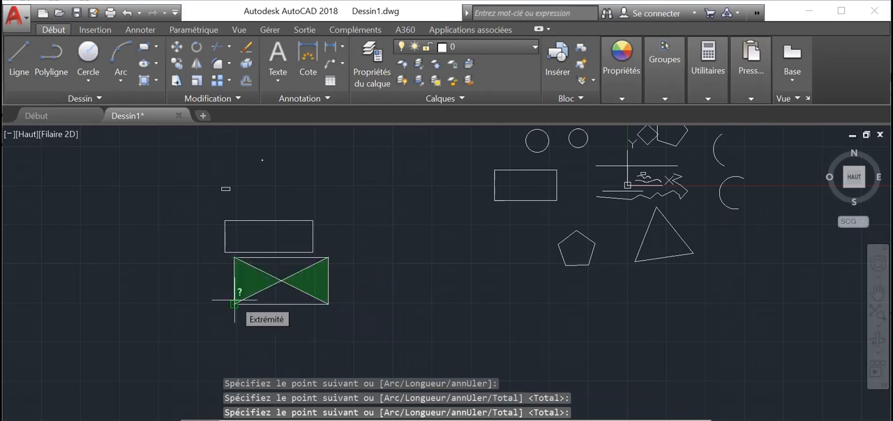
pyautogui.press('Escape')
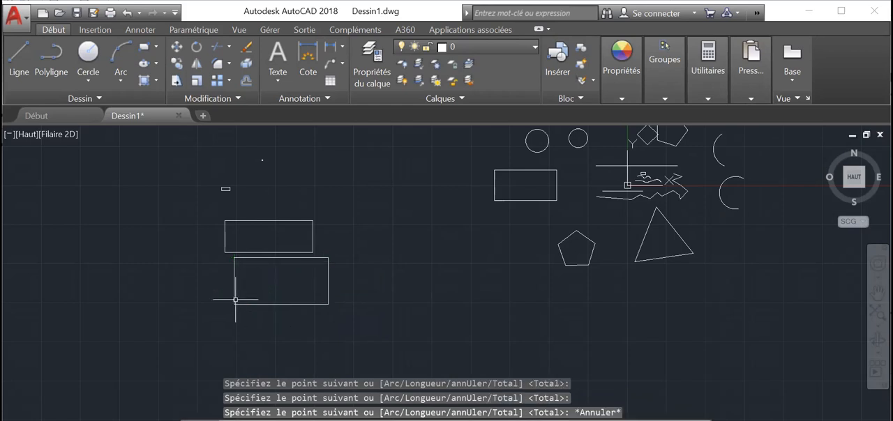
pyautogui.click(710, 94)
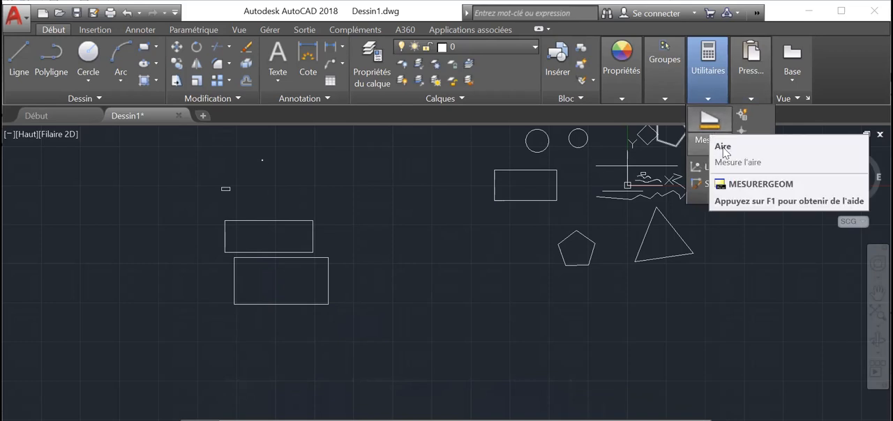
pyautogui.click(722, 150)
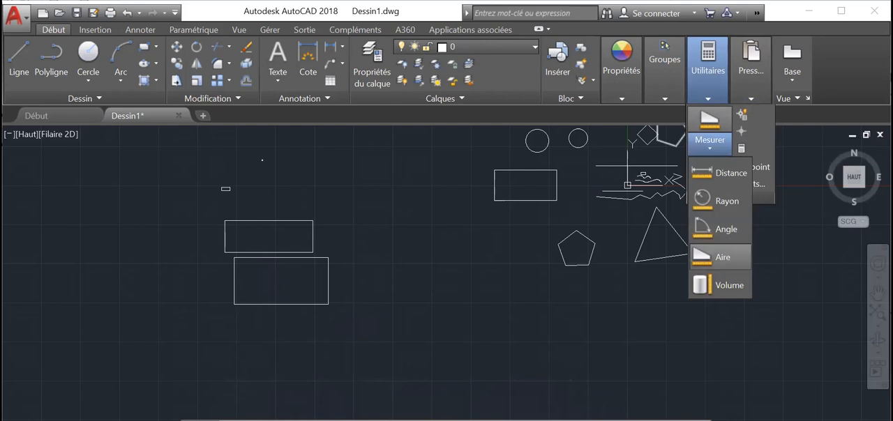
pyautogui.click(722, 258)
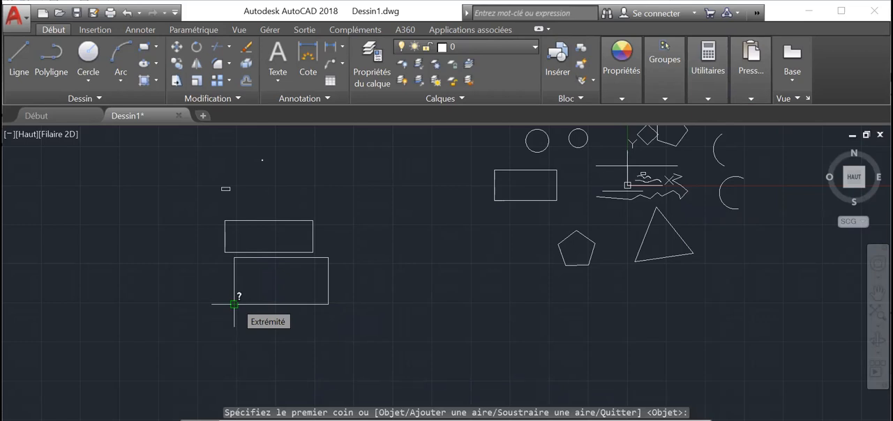
pyautogui.click(328, 304)
pyautogui.click(328, 304)
pyautogui.press('Escape')
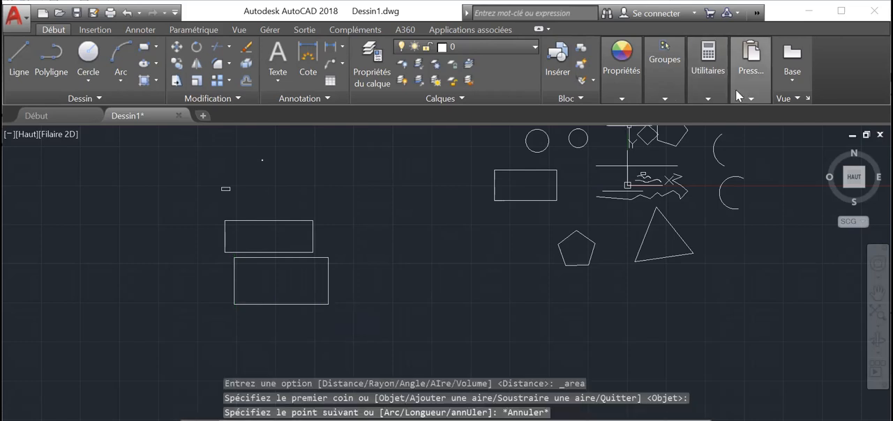
pyautogui.click(716, 94)
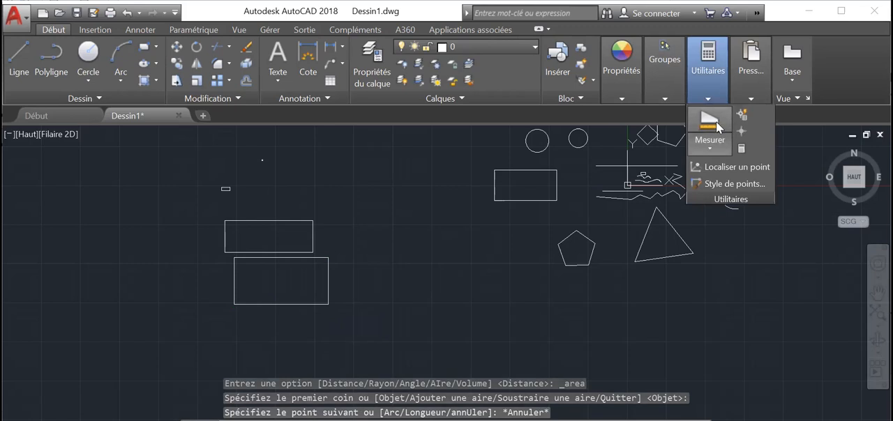
pyautogui.click(714, 118)
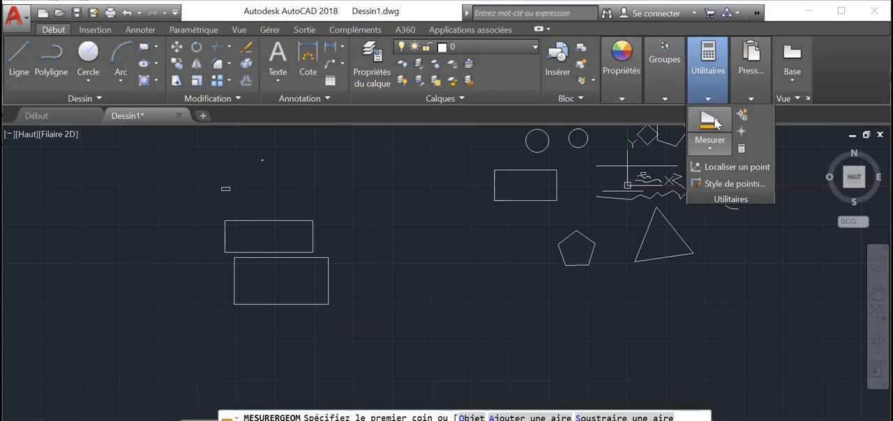
pyautogui.click(712, 144)
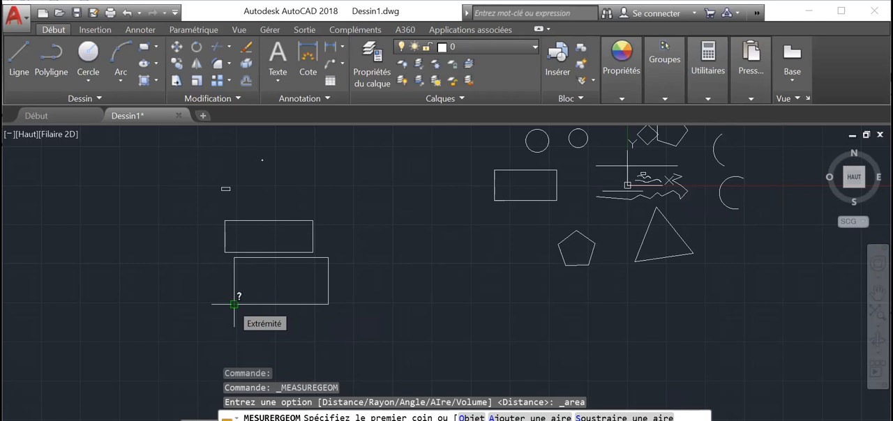
pyautogui.press('Escape')
pyautogui.press('Escape')
pyautogui.press('Escape')
pyautogui.press('Escape')
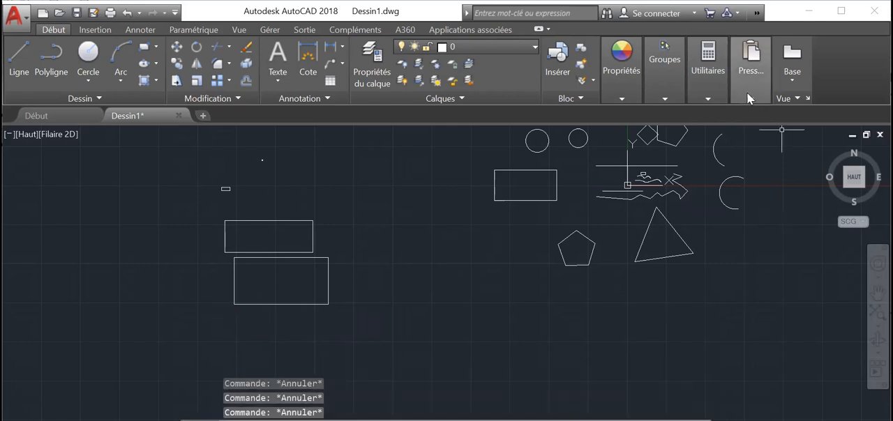
# Measure the lower rectangle's area and perimeter with the Area tool, picking its four corners in clockwise order from the bottom-left
pyautogui.click(712, 99)
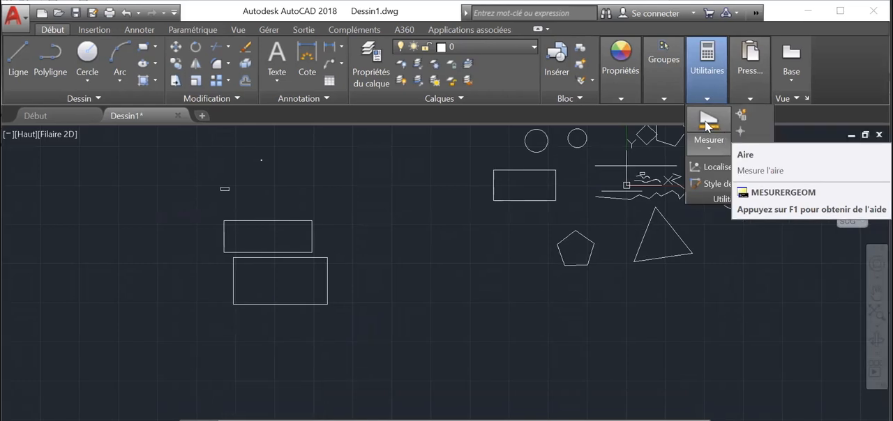
pyautogui.click(708, 124)
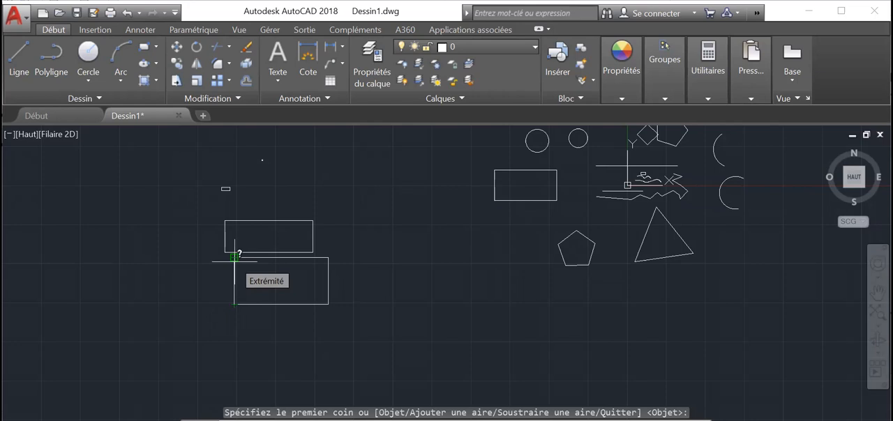
pyautogui.click(234, 257)
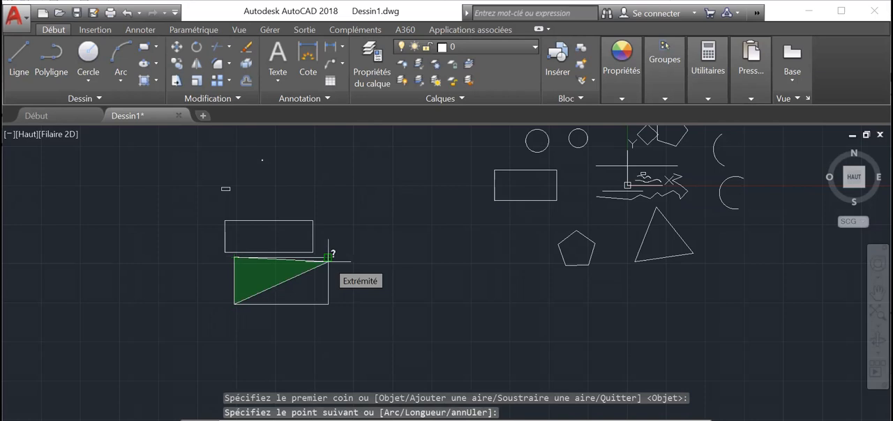
pyautogui.click(328, 257)
pyautogui.click(328, 304)
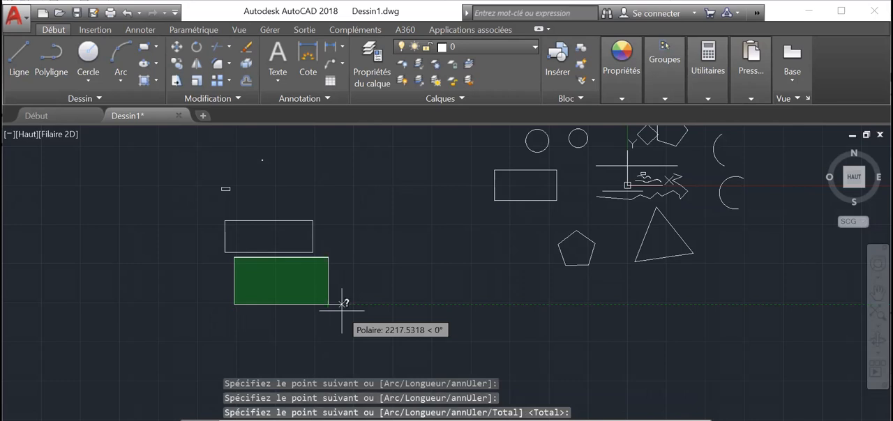
pyautogui.press('Return')
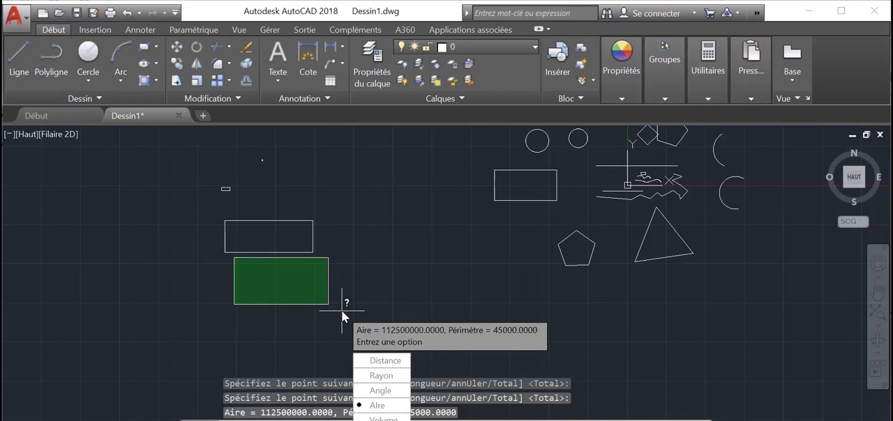
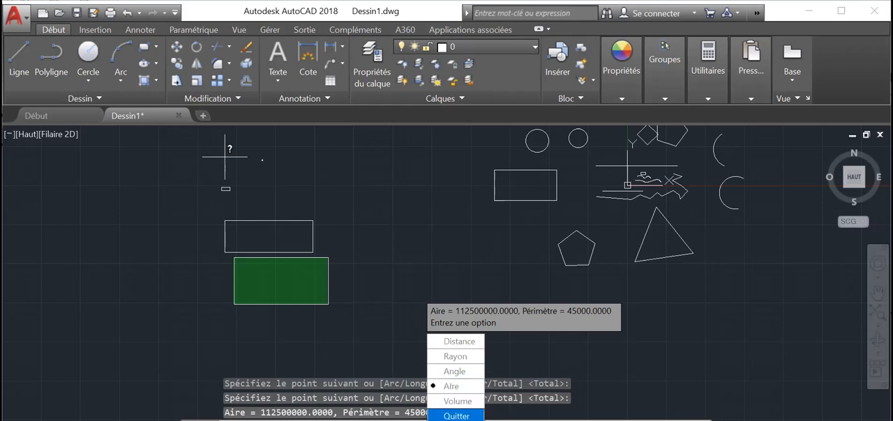
# Quit the area measurement of the lower rectangle and leave the measuring command
pyautogui.click(456, 415)
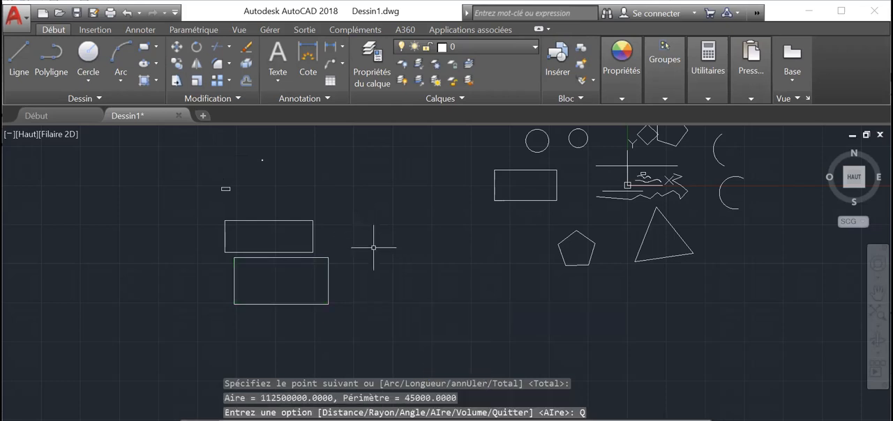
pyautogui.press('Escape')
pyautogui.press('Escape')
pyautogui.press('Escape')
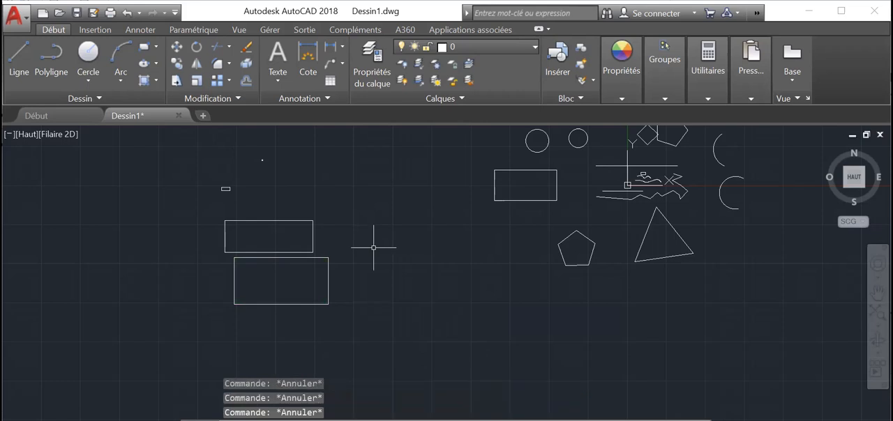
# Draw a circle by centre and radius, 3000 in radius, in the empty area to the right of the lower rectangle
pyautogui.click(88, 76)
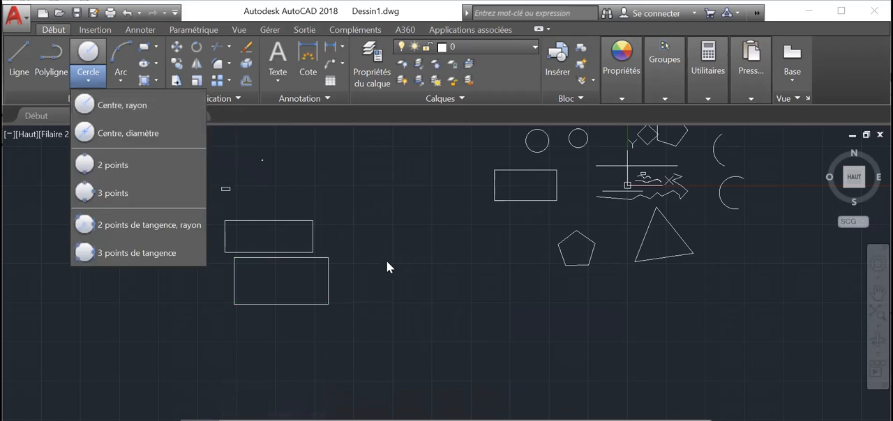
pyautogui.click(121, 105)
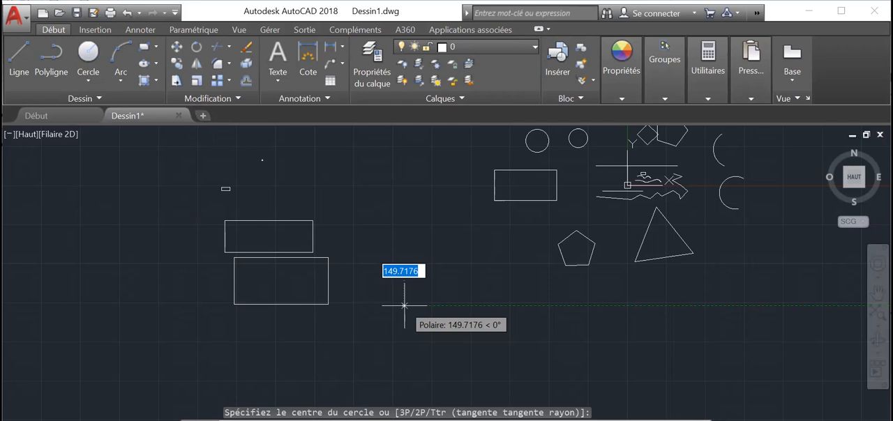
pyautogui.write('3000')
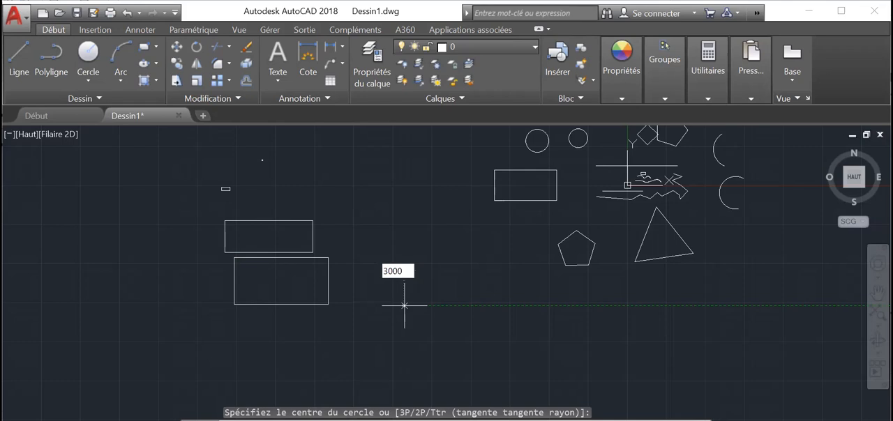
pyautogui.press('Return')
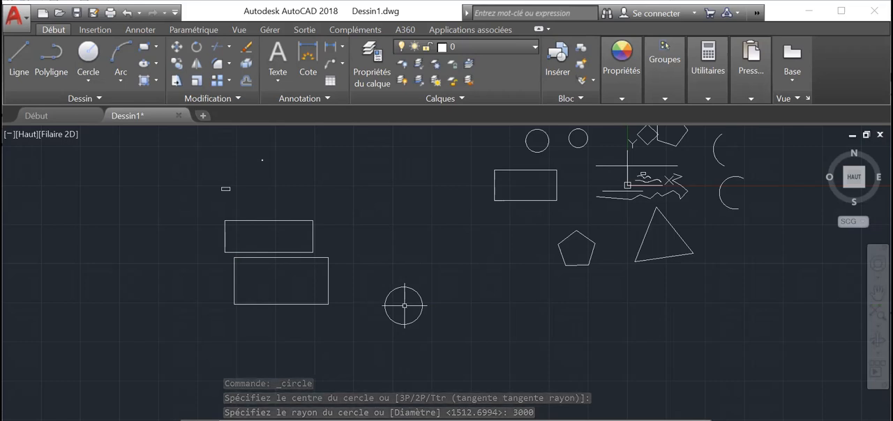
# Measure the new circle's radius and diameter with the Radius measuring tool
pyautogui.scroll(2, 440, 309)
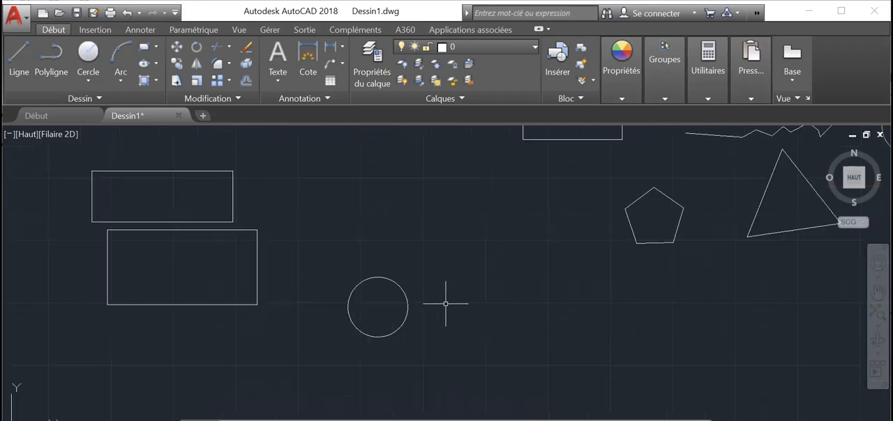
pyautogui.click(708, 70)
pyautogui.click(717, 145)
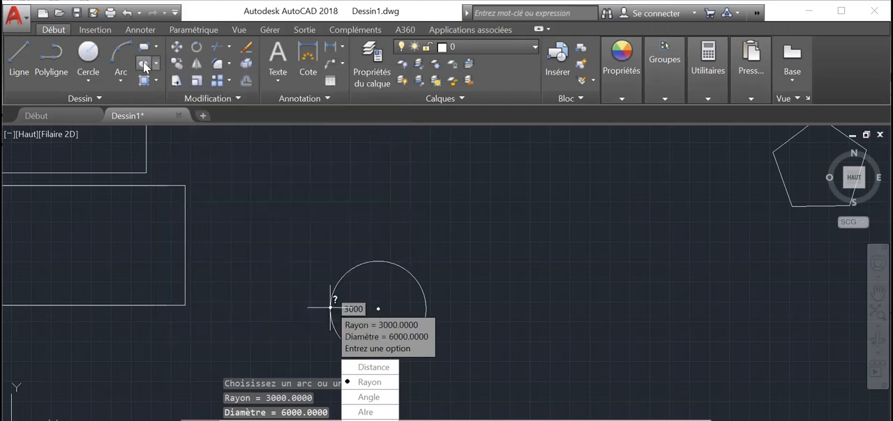
# Draw two ellipses from their centres: a wide one overlapping the lower rectangle's upper-right corner and a narrow tilted one crossing the 3000-radius circle
pyautogui.click(155, 64)
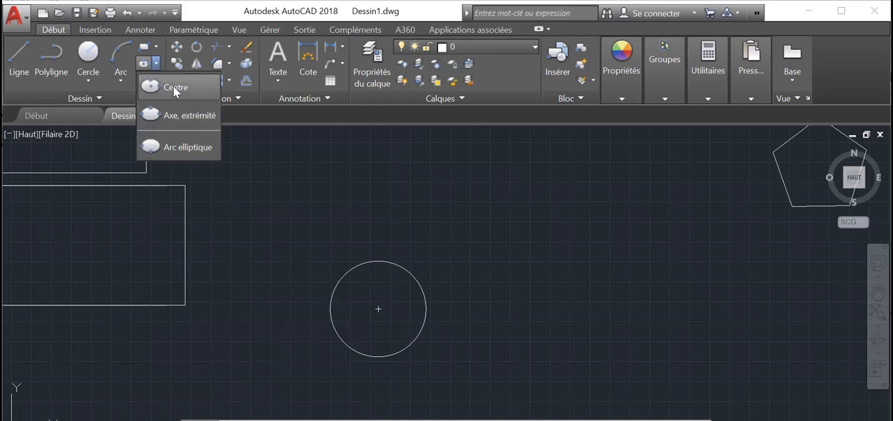
pyautogui.click(173, 86)
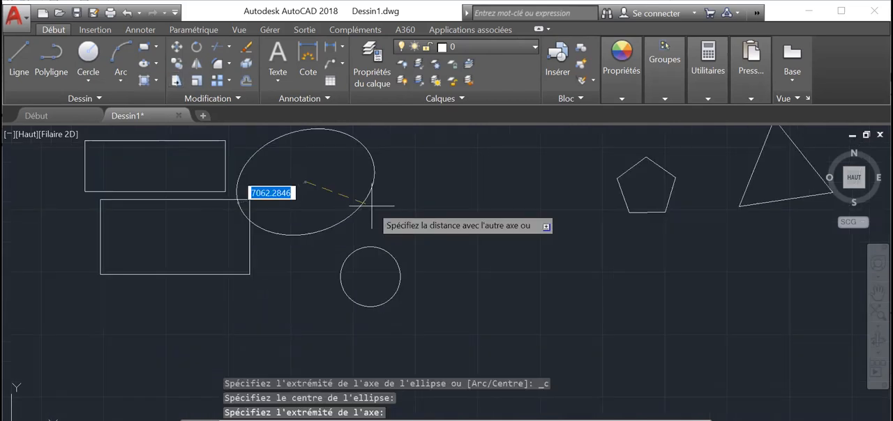
pyautogui.click(368, 150)
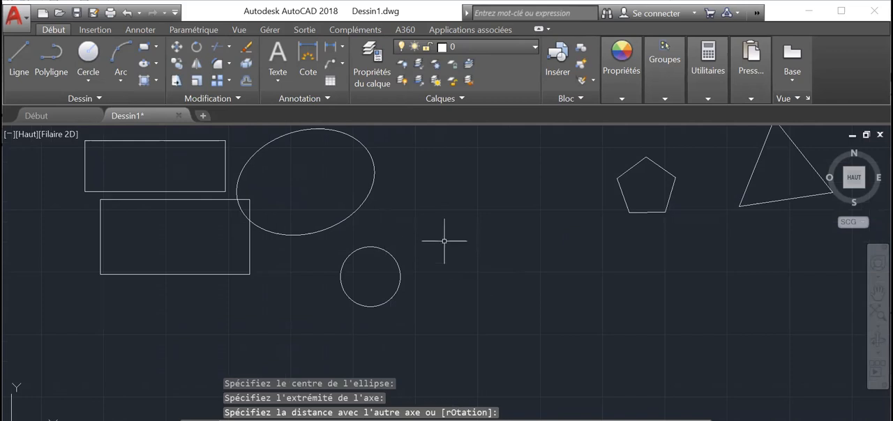
pyautogui.press('Escape')
pyautogui.press('Escape')
pyautogui.press('Escape')
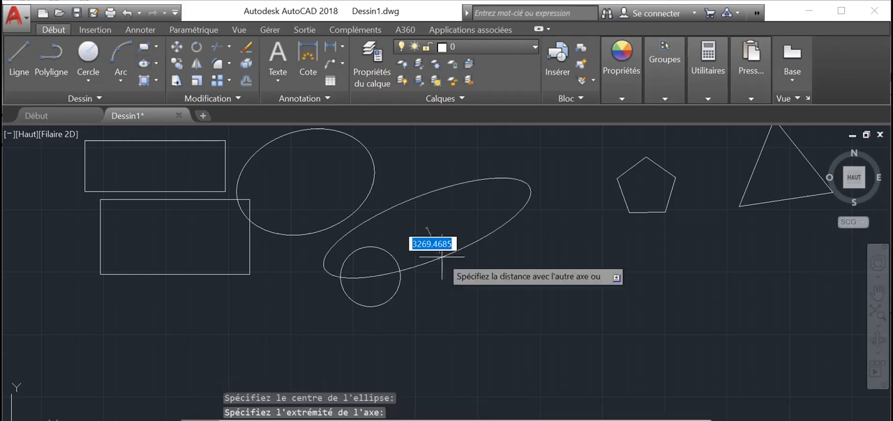
pyautogui.click(441, 257)
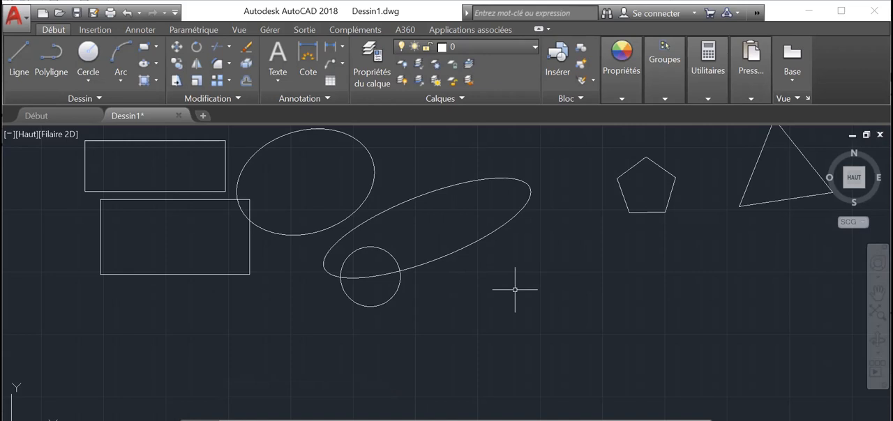
# Fill the lower rectangle, both ellipses, the pentagon and the triangle with a solid hatch in the layer colour
pyautogui.click(156, 82)
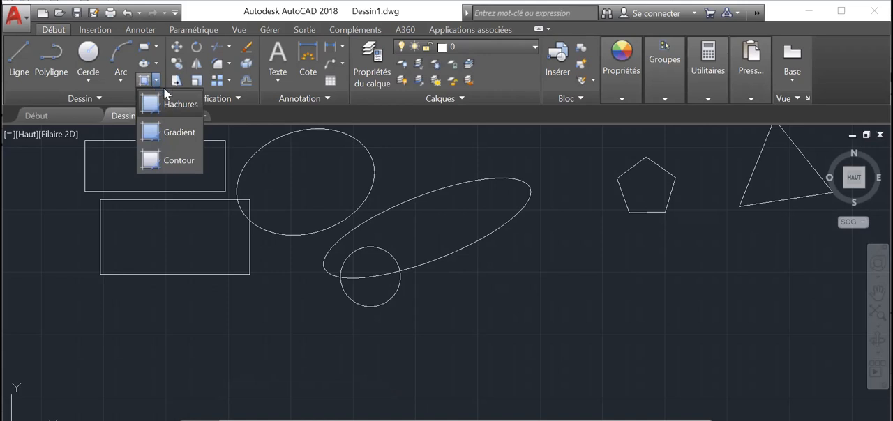
pyautogui.click(171, 101)
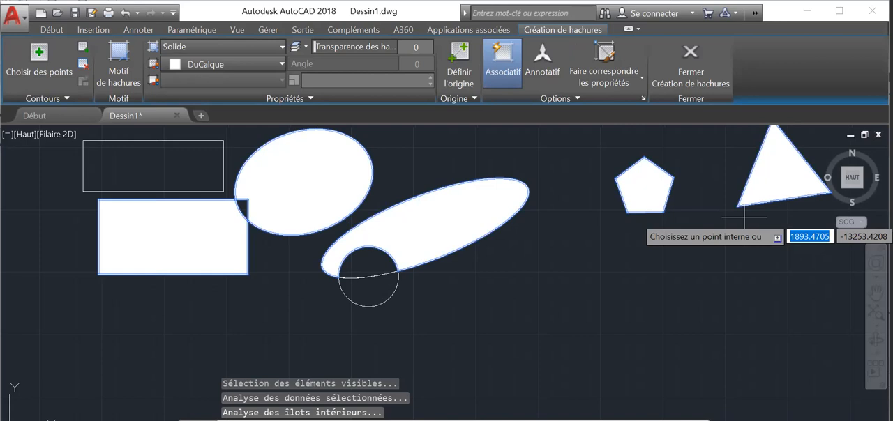
pyautogui.press('Return')
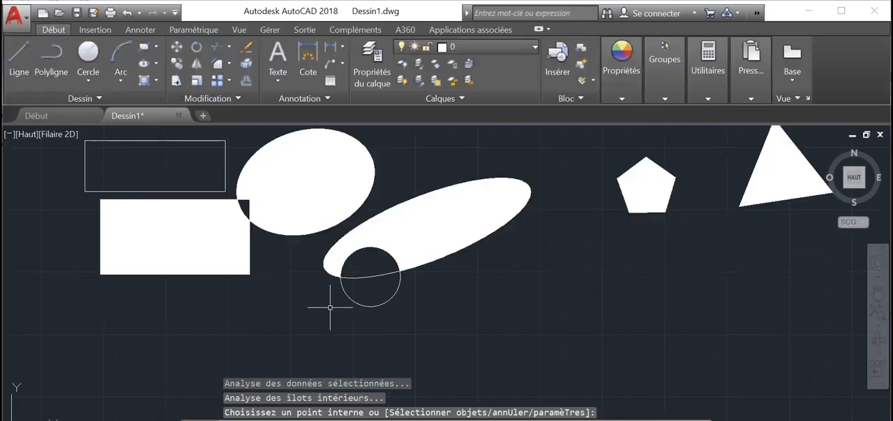
pyautogui.press('Escape')
pyautogui.press('Escape')
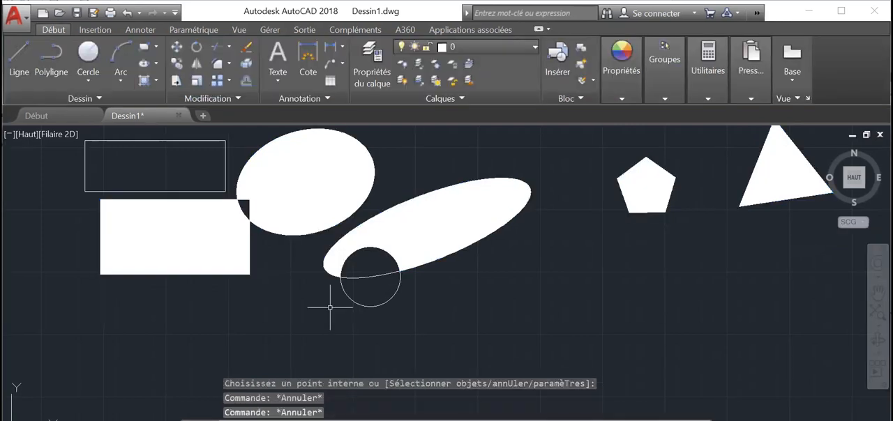
pyautogui.press('Escape')
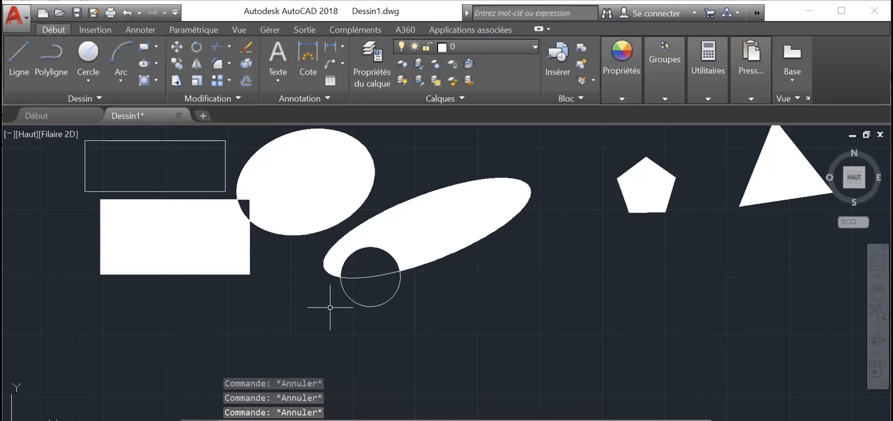
# Delete the solid hatch that fills the lower rectangle, ellipses, pentagon and triangle
pyautogui.click(295, 178)
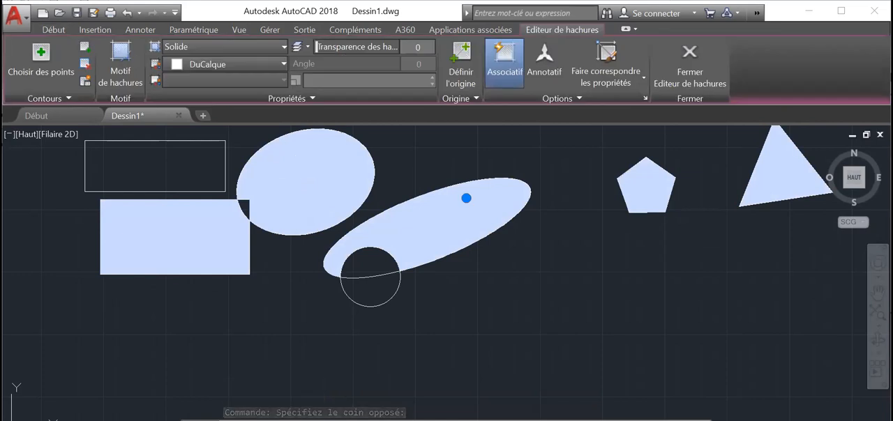
pyautogui.press('Delete')
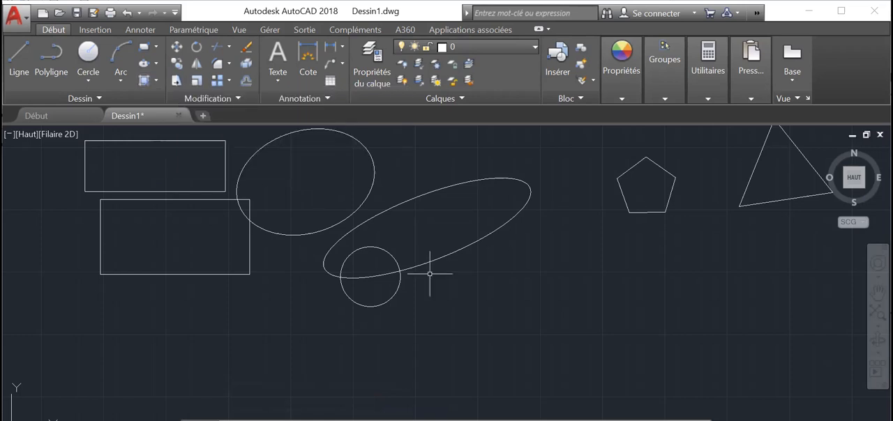
pyautogui.click(429, 235)
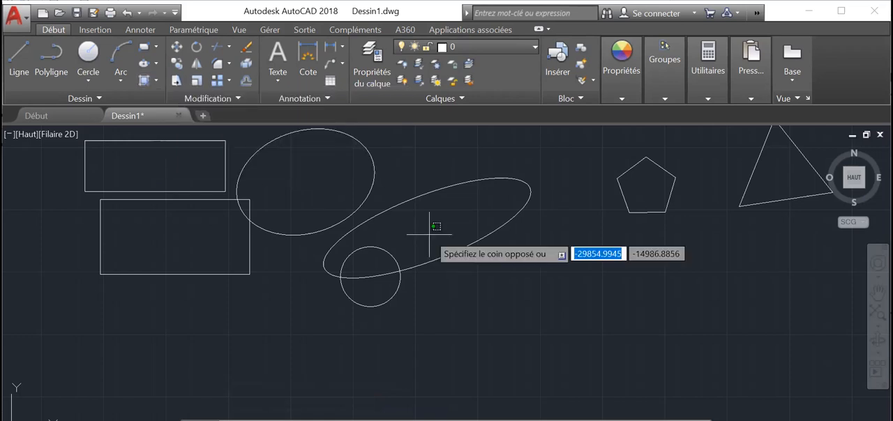
pyautogui.press('Escape')
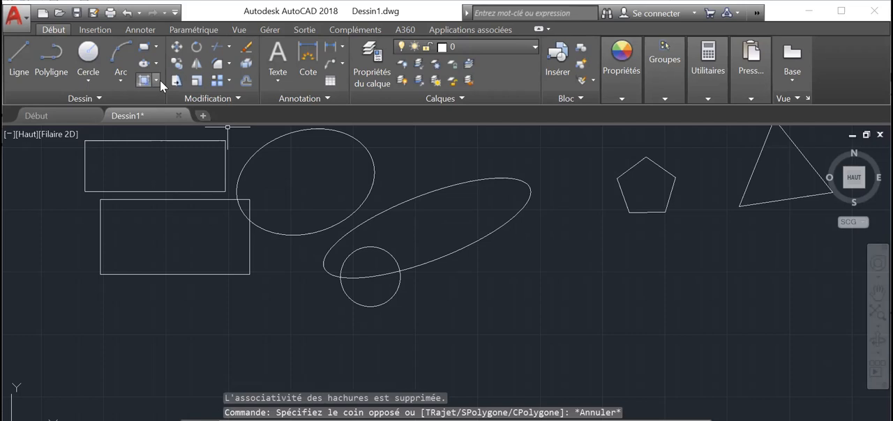
pyautogui.press('Escape')
pyautogui.press('Escape')
pyautogui.press('Escape')
# Hatch the inside of the narrow tilted ellipse with a solid fill in orange 242,103,34
pyautogui.click(156, 81)
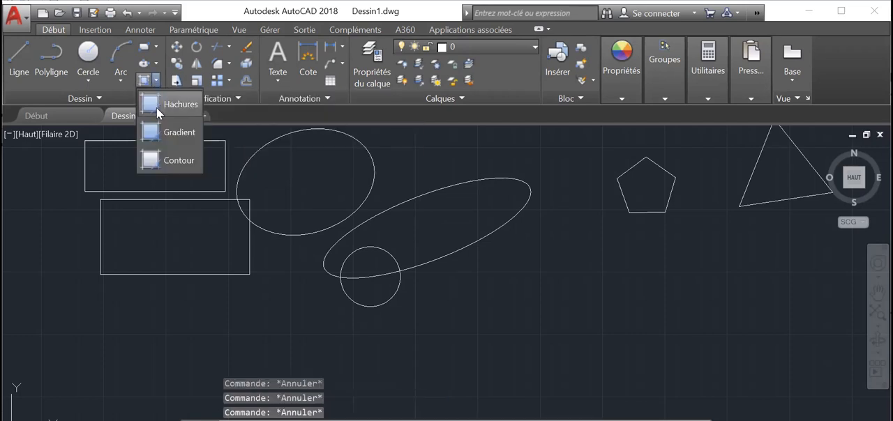
pyautogui.click(214, 126)
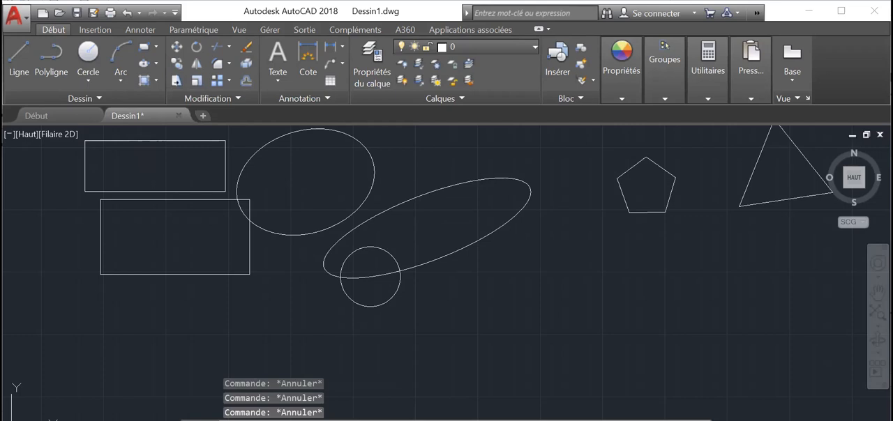
pyautogui.click(143, 80)
pyautogui.click(400, 225)
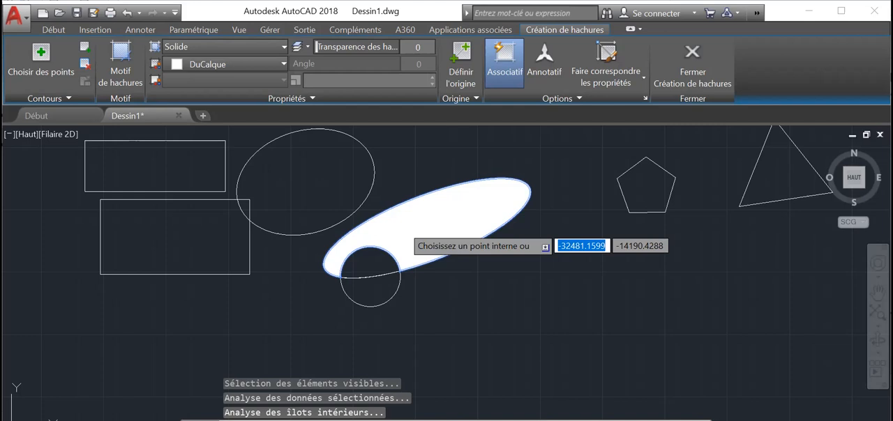
pyautogui.click(285, 47)
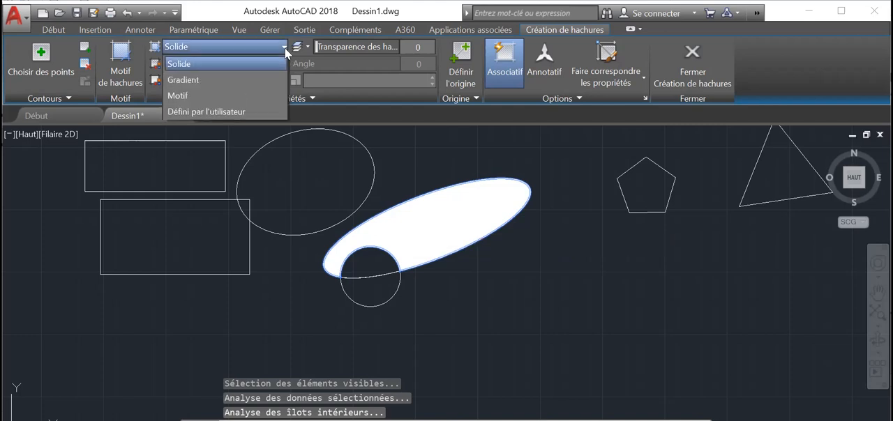
pyautogui.click(281, 61)
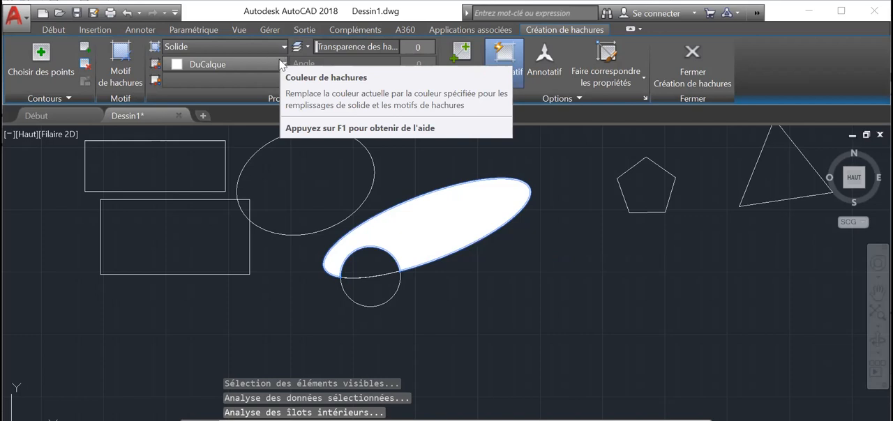
pyautogui.click(283, 64)
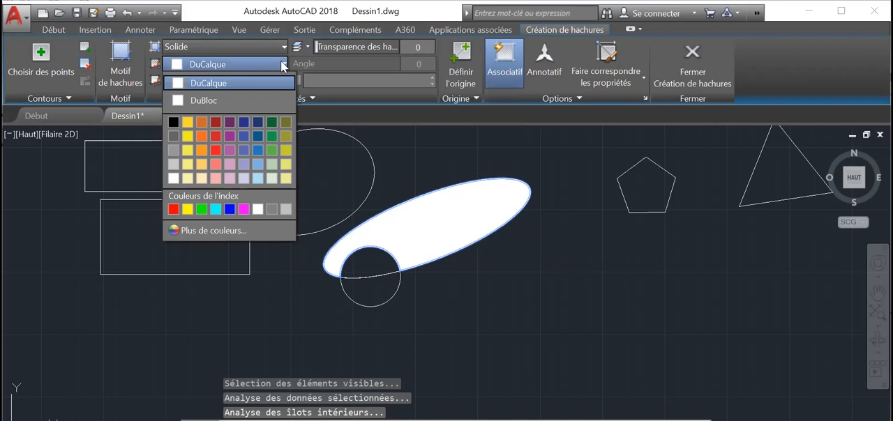
pyautogui.click(200, 137)
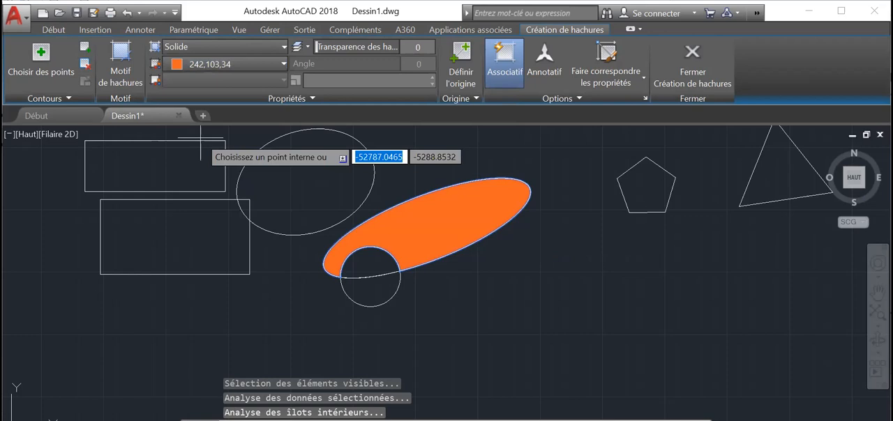
# Add the wide ellipse next to the rectangles to the orange solid hatch and finish the hatch
pyautogui.click(302, 168)
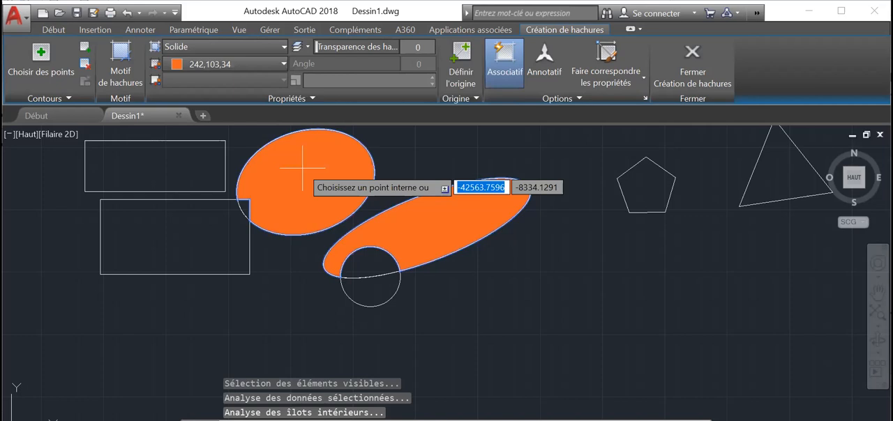
pyautogui.press('Return')
pyautogui.press('Escape')
pyautogui.press('Escape')
pyautogui.press('Escape')
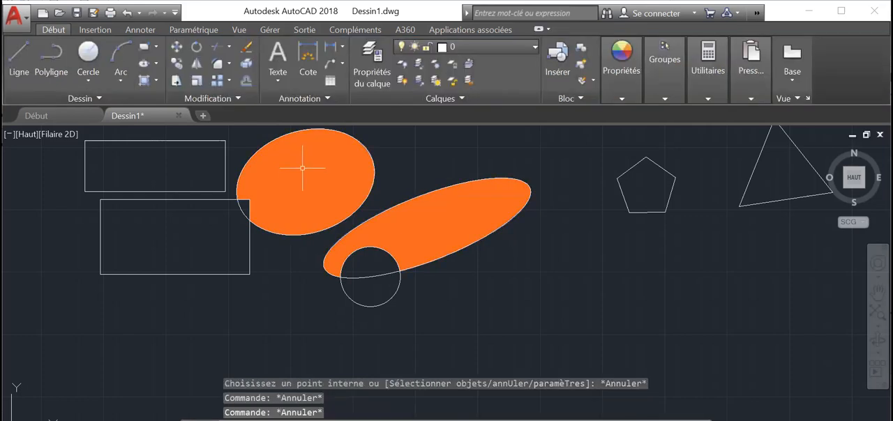
pyautogui.press('Escape')
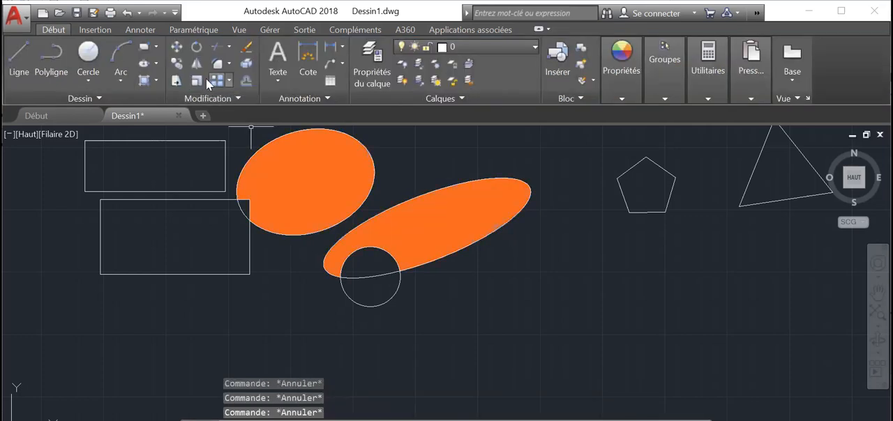
# Fill the upper rectangle with a new solid hatch in red 205,32,39
pyautogui.click(155, 80)
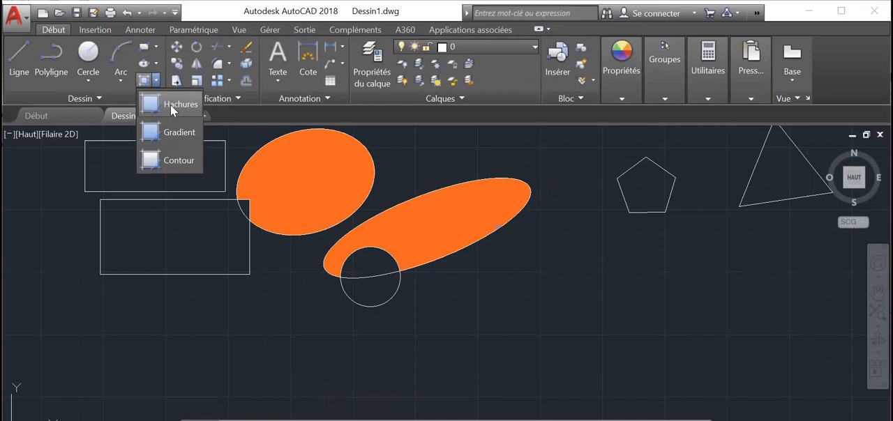
pyautogui.click(170, 105)
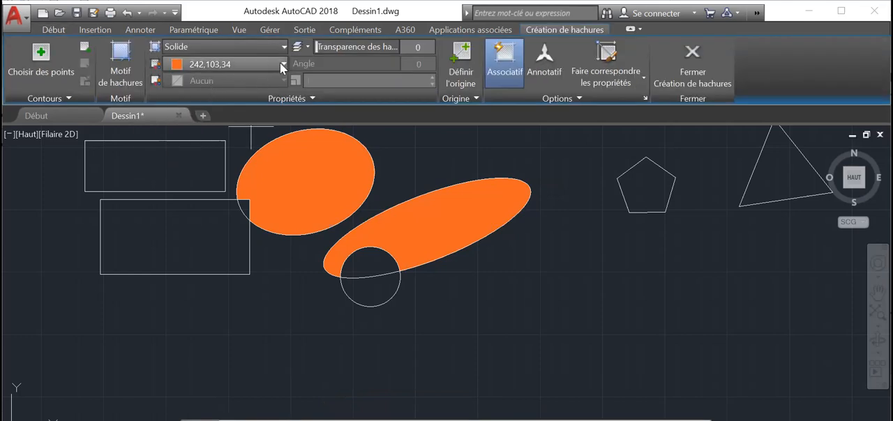
pyautogui.click(284, 65)
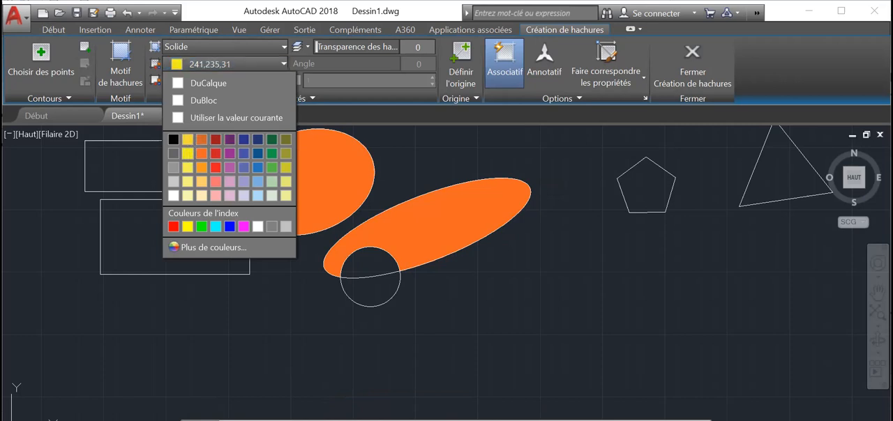
pyautogui.click(230, 63)
pyautogui.click(284, 66)
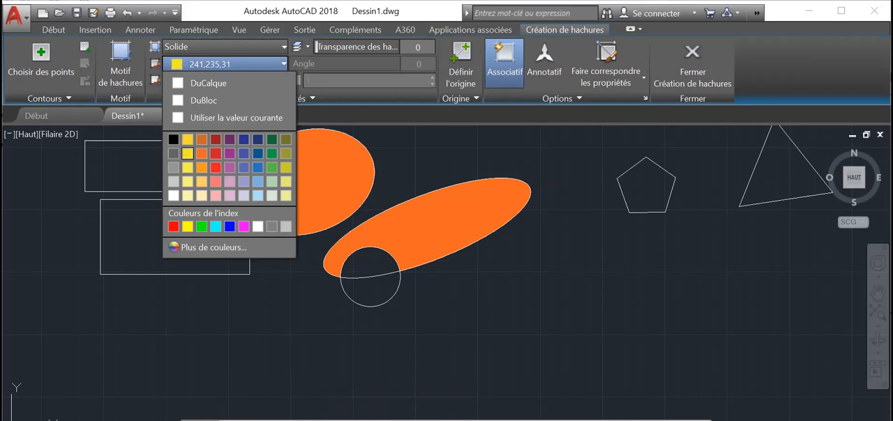
pyautogui.click(215, 152)
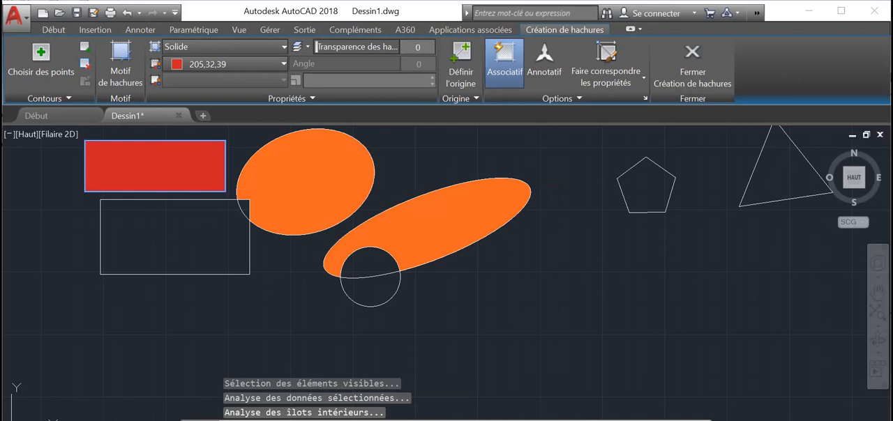
pyautogui.press('Escape')
pyautogui.press('Escape')
pyautogui.press('Escape')
pyautogui.press('Escape')
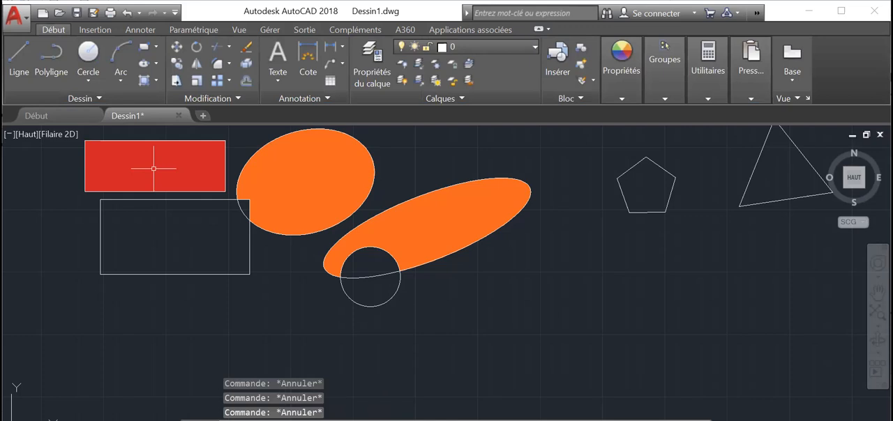